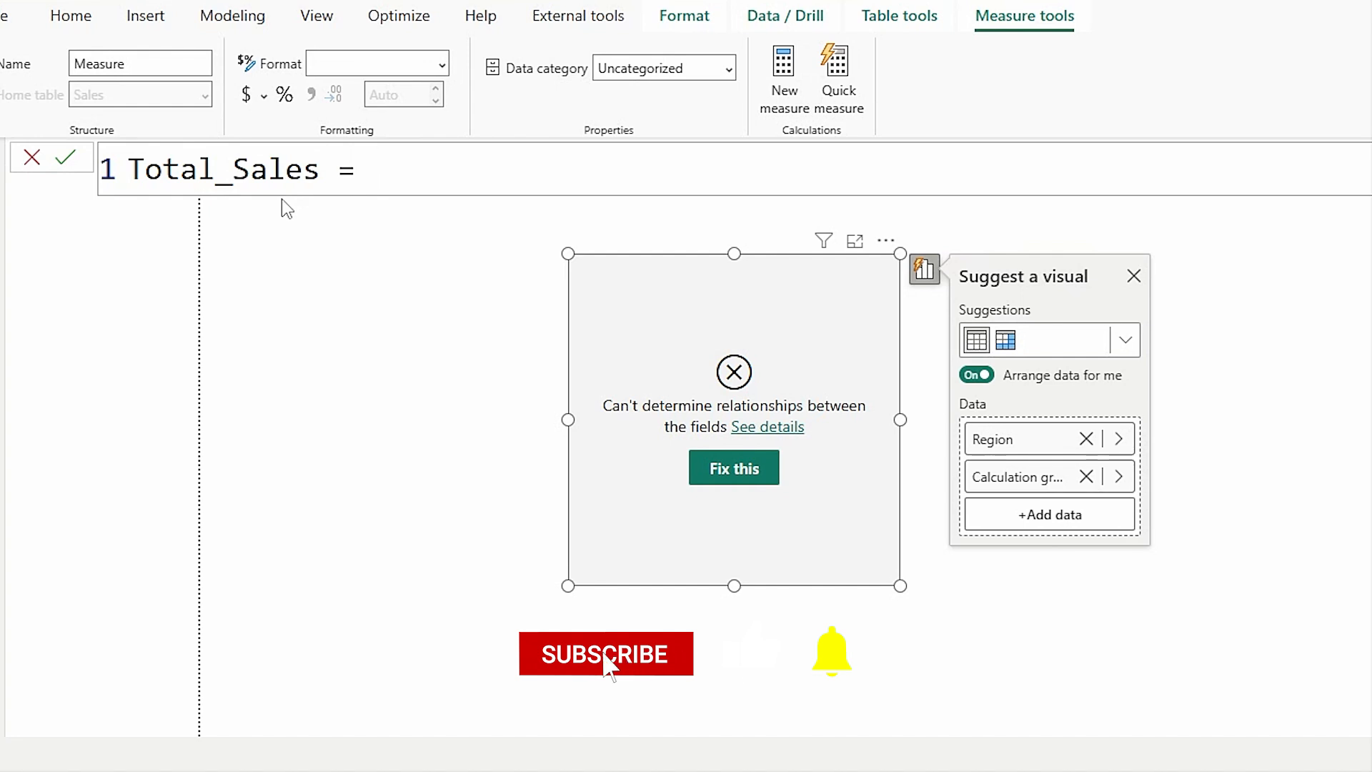
key(Tab)
text(SUM(s)
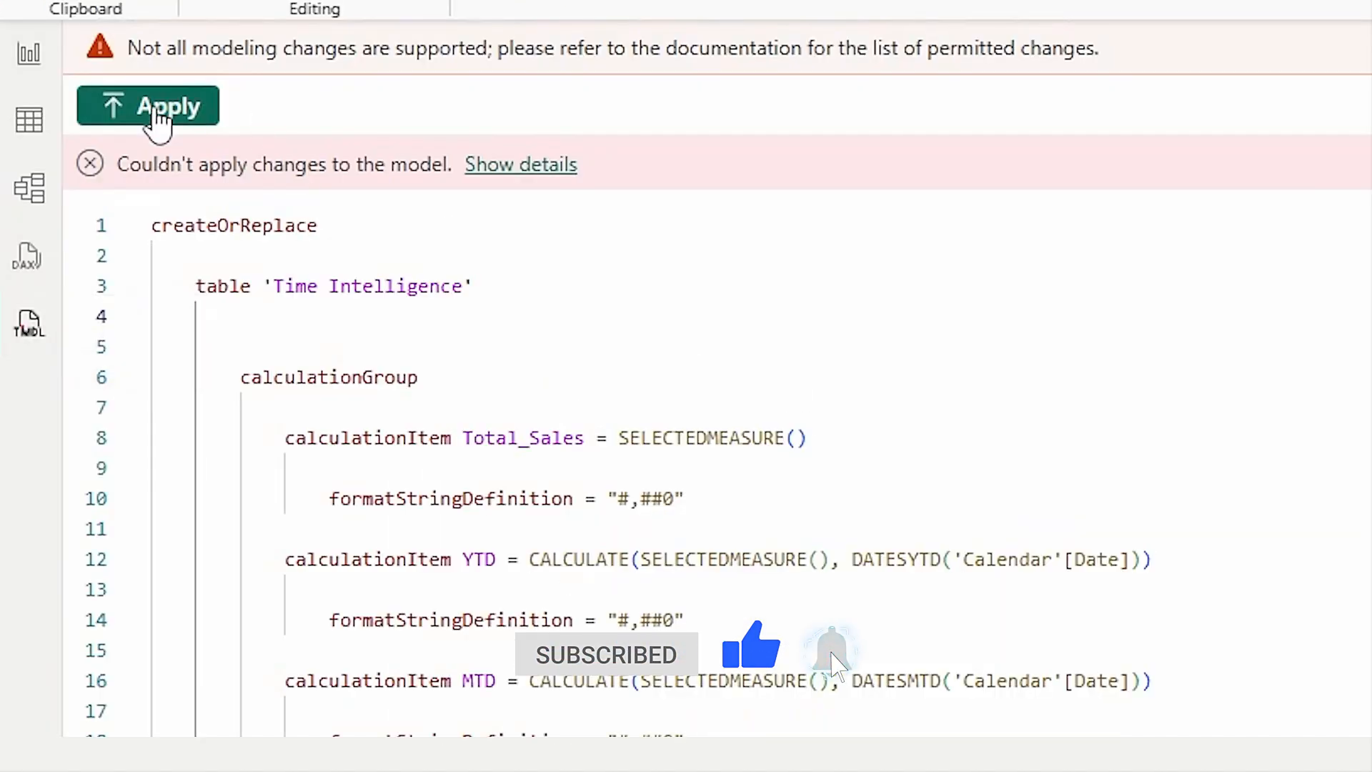
click(153, 107)
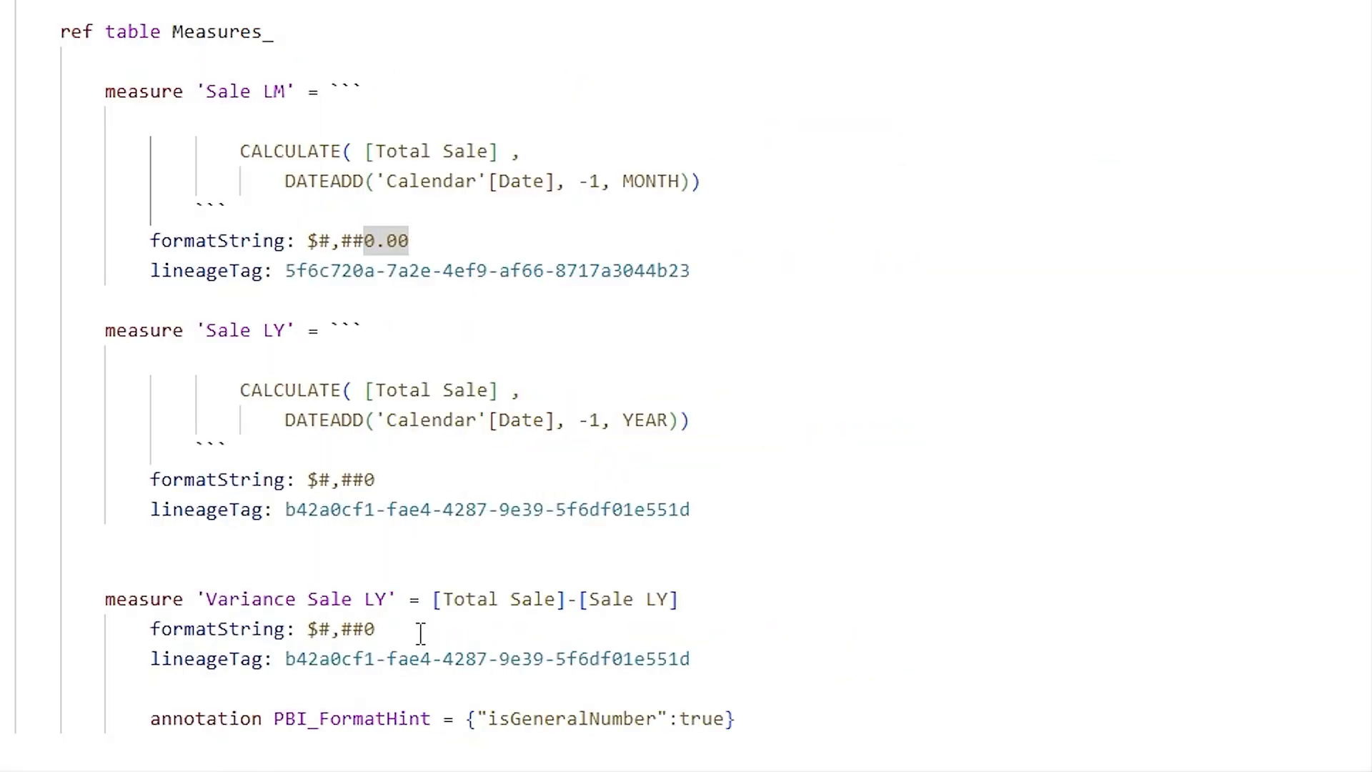
key(Return)
text(displayFolder:)
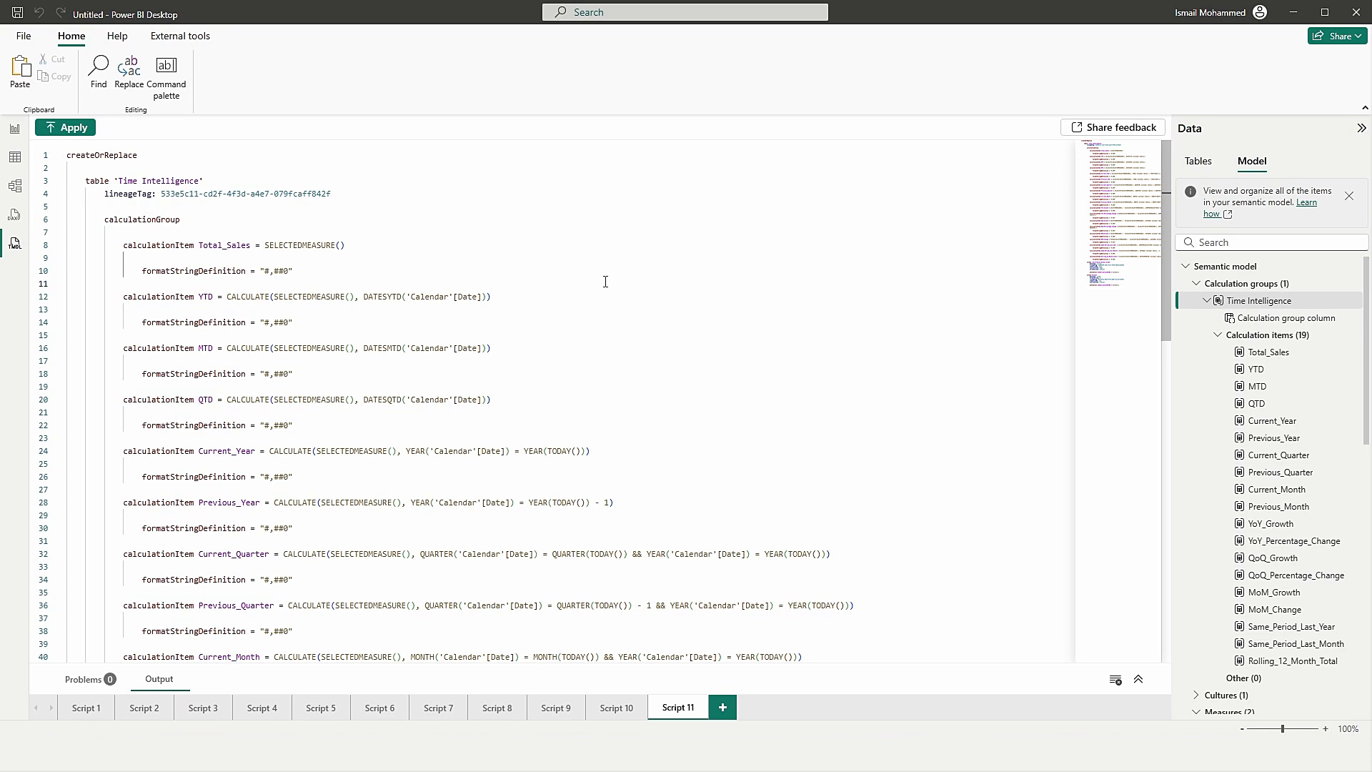
scroll(593, 278, down, 6)
scroll(597, 280, up, 6)
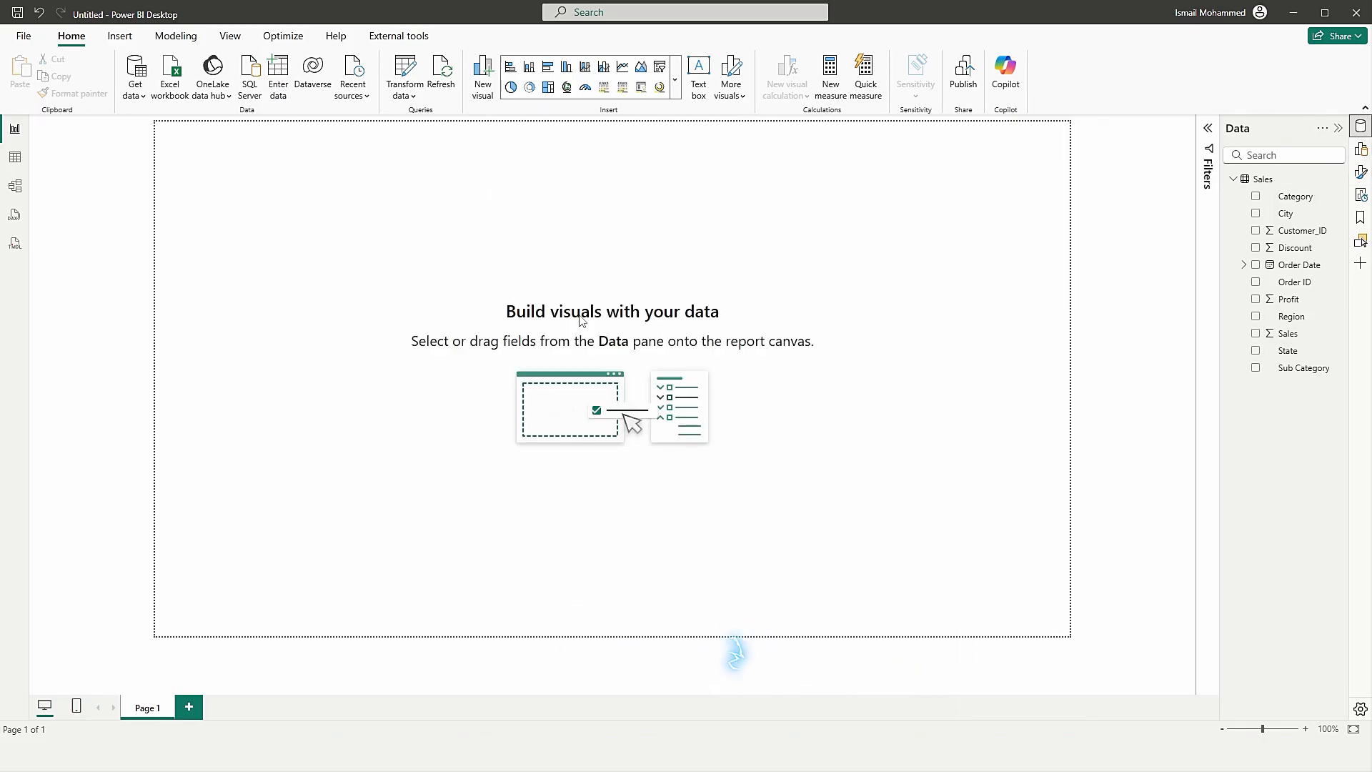
Create a calculated table named Calendar and start its formula with the CALENDAR function
click(12, 192)
click(176, 35)
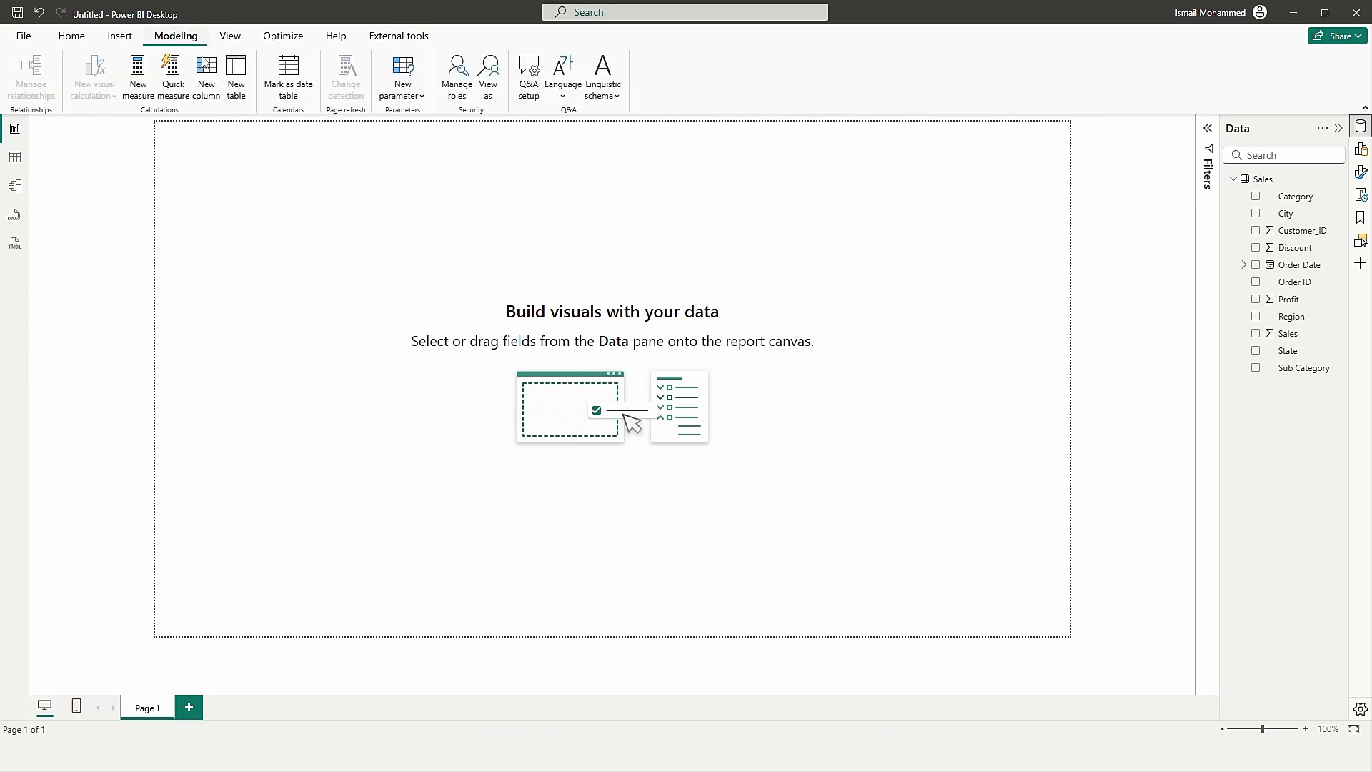
click(228, 102)
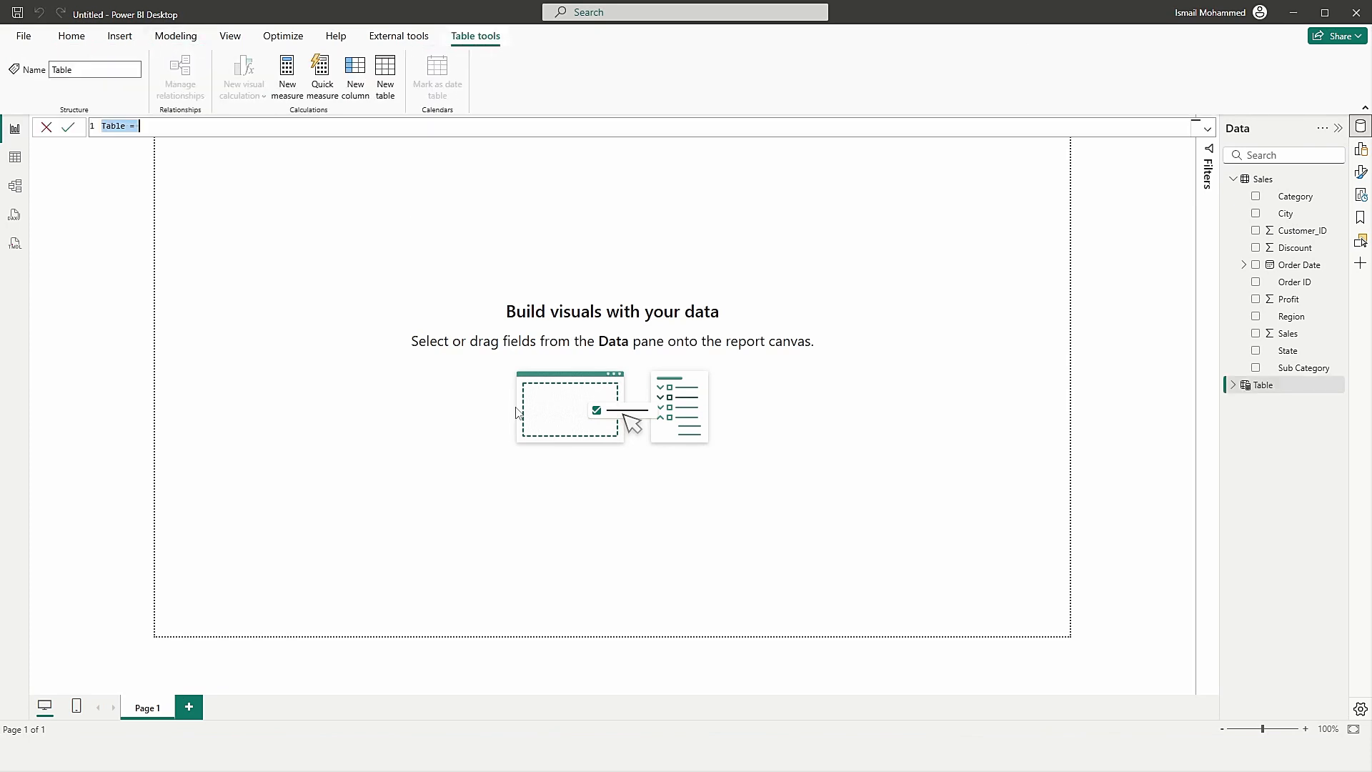
scroll(291, 129, up, 5)
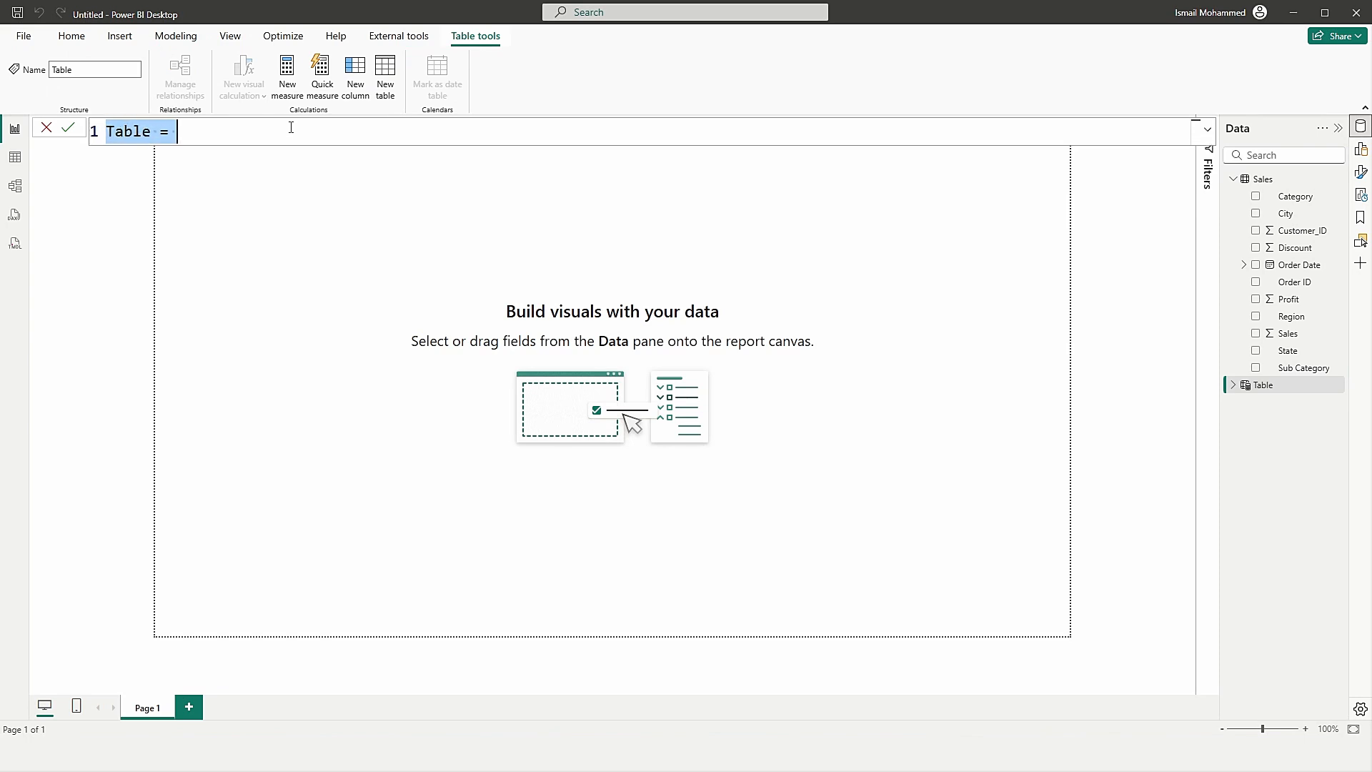
text(Calendar = Cale)
key(Tab)
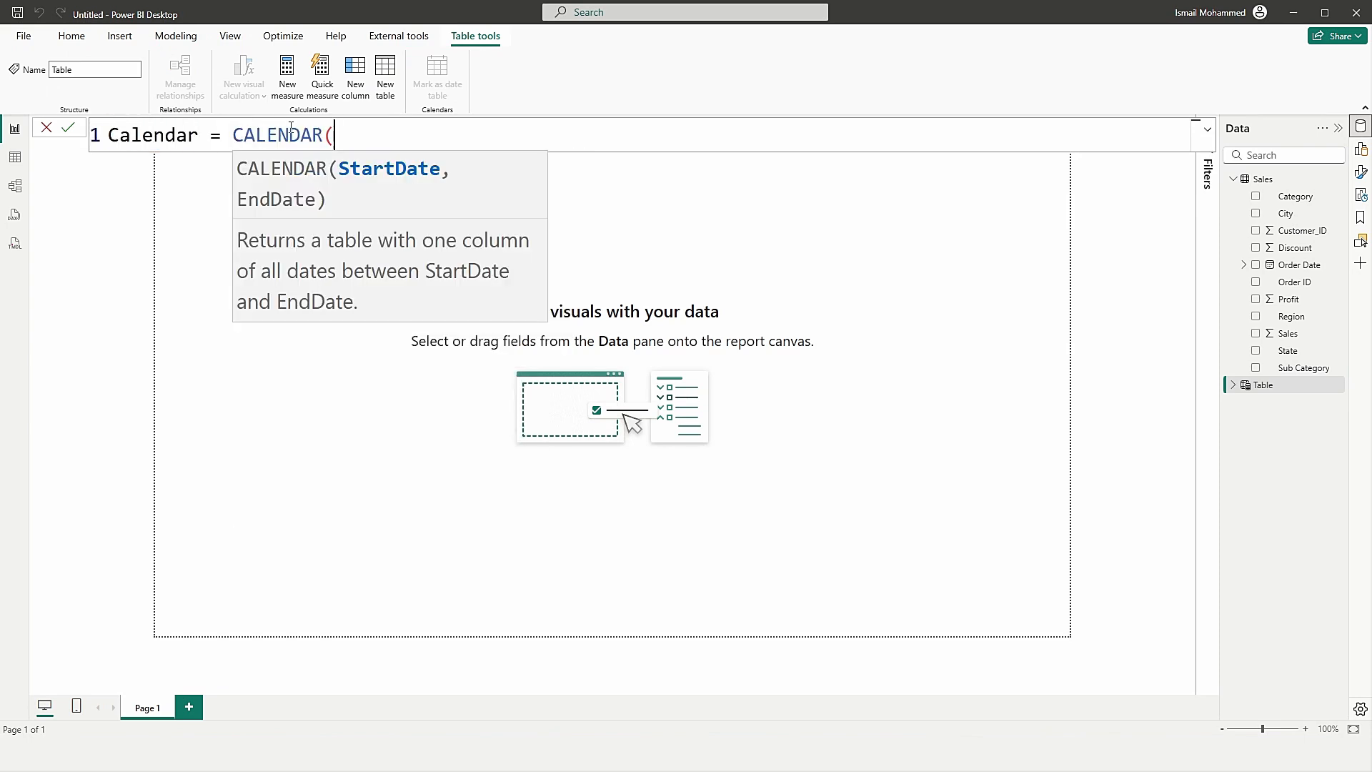
Complete the Calendar formula with MIN(Sales[Order Date]) as start date and MAX(Sales[Order Date]) as end date, and commit it
text(min)
key(Tab)
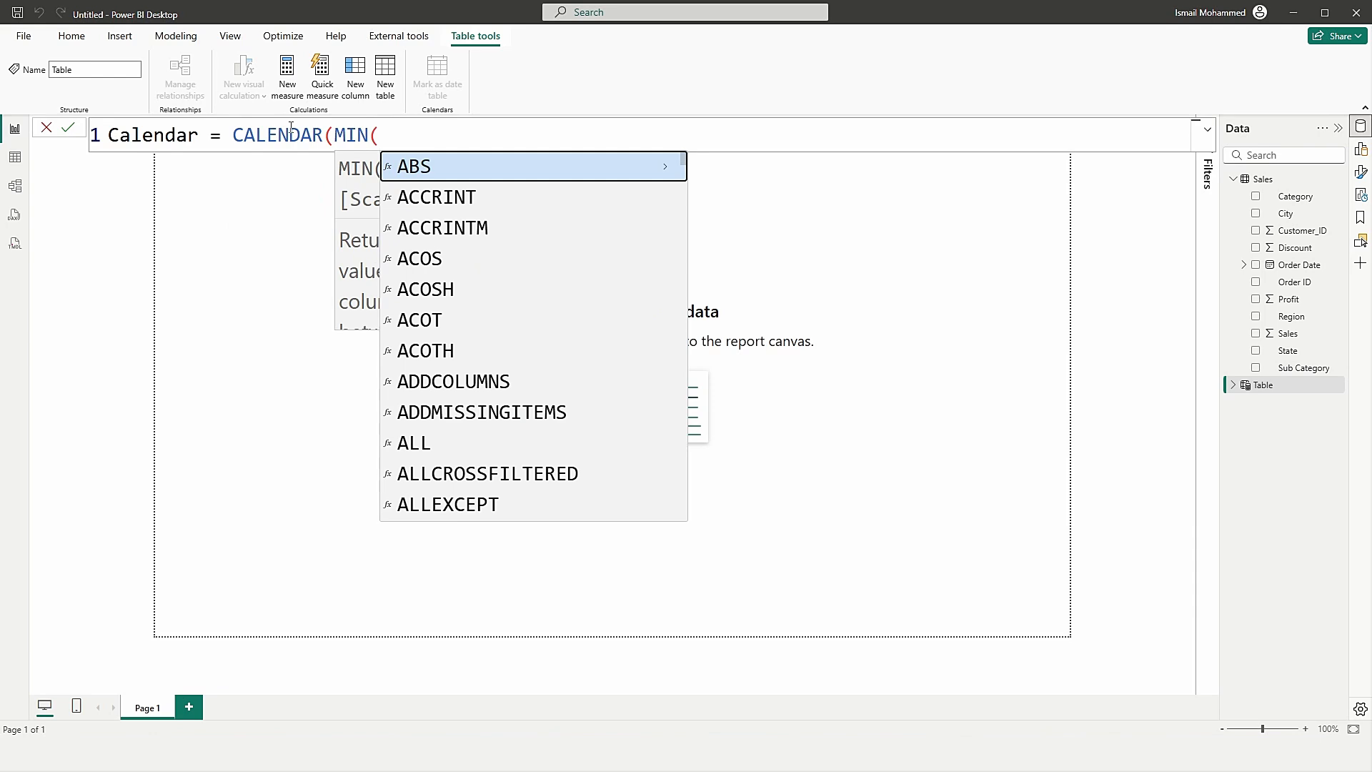
text(order)
key(Tab)
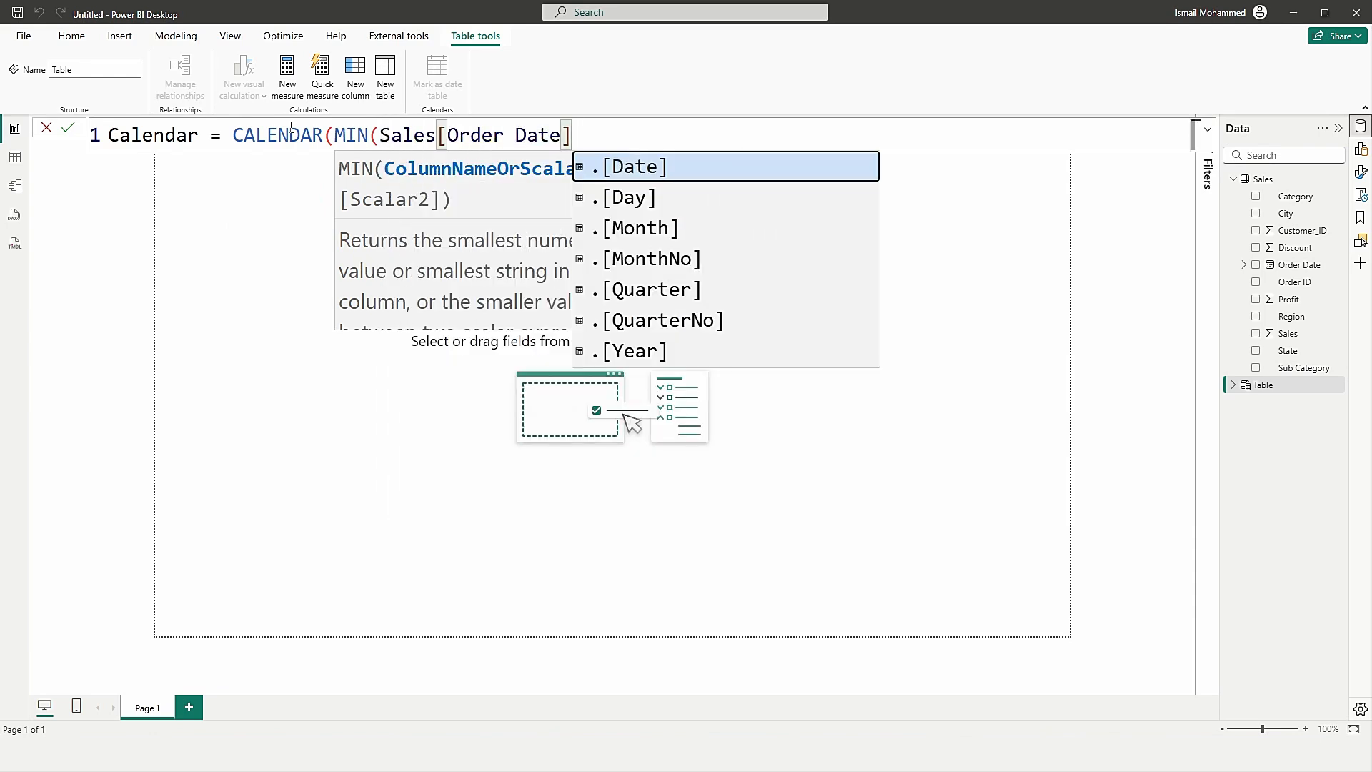
text(),Ma)
key(Tab)
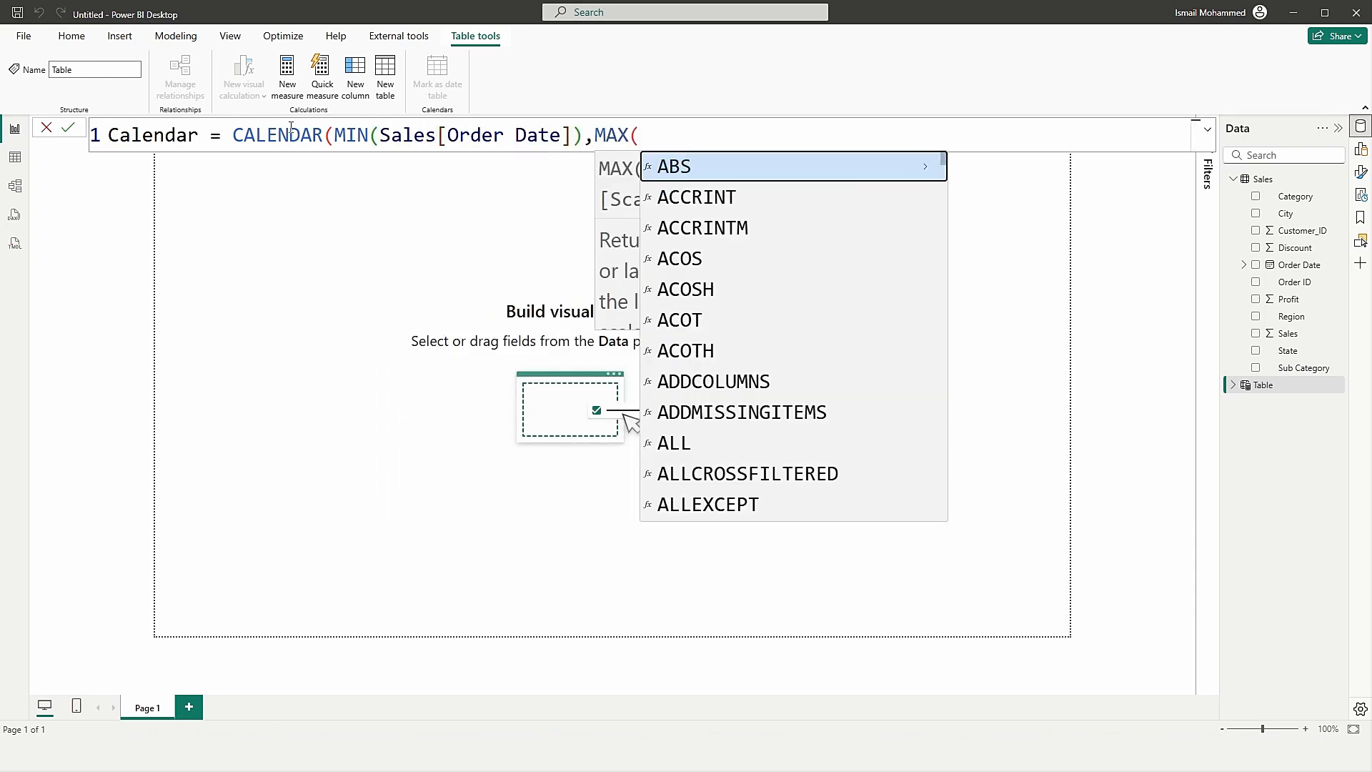
text(orde)
key(Tab)
text())
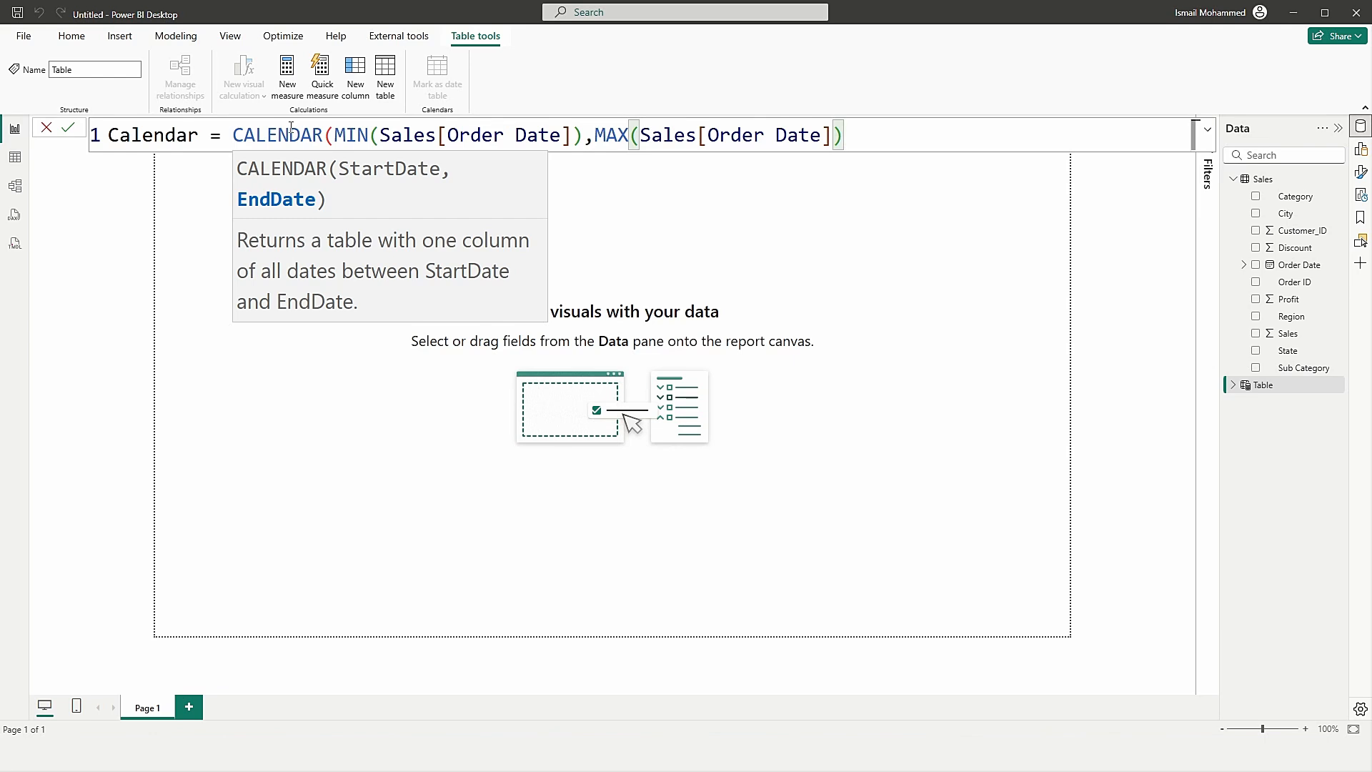
text())
key(Return)
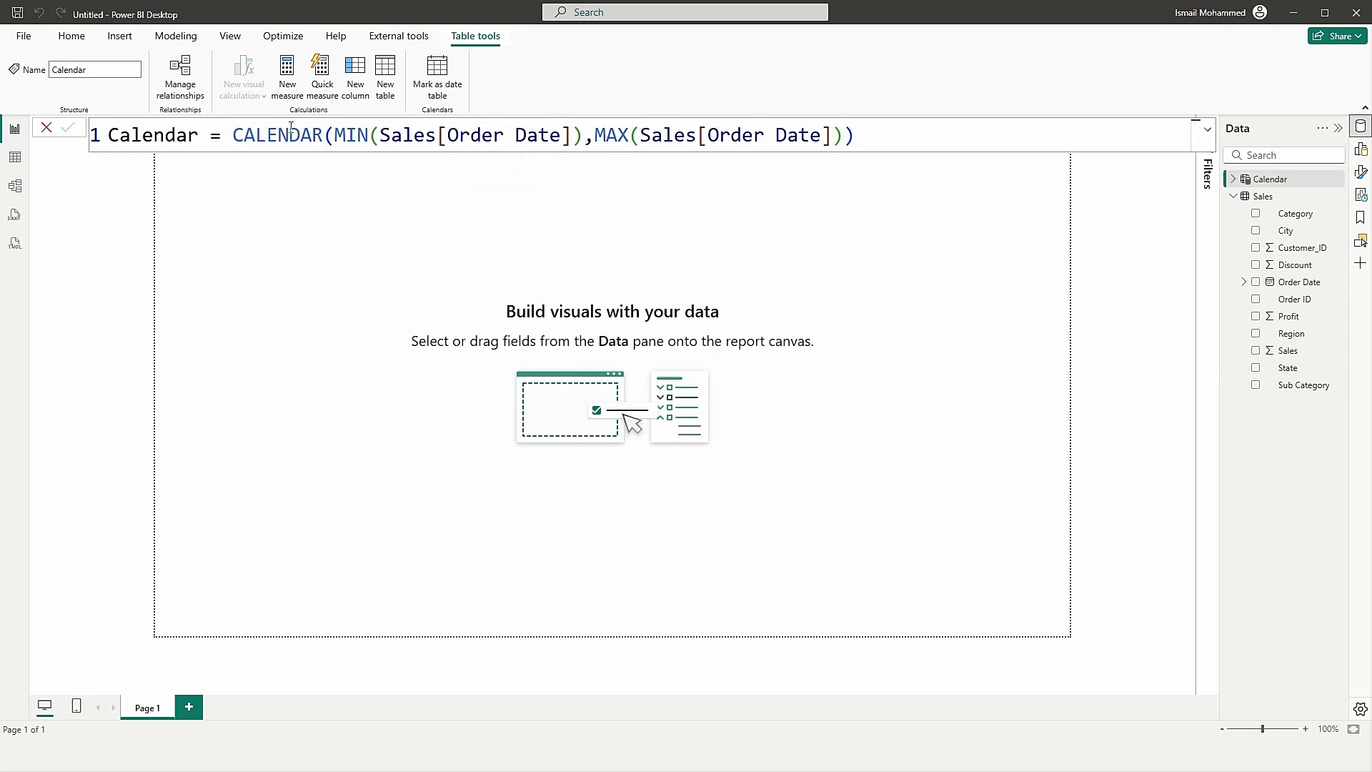
Create an active one-to-many relationship from Calendar Date to Sales Order Date with single cross-filter direction
click(15, 186)
drag(343, 303, 404, 298)
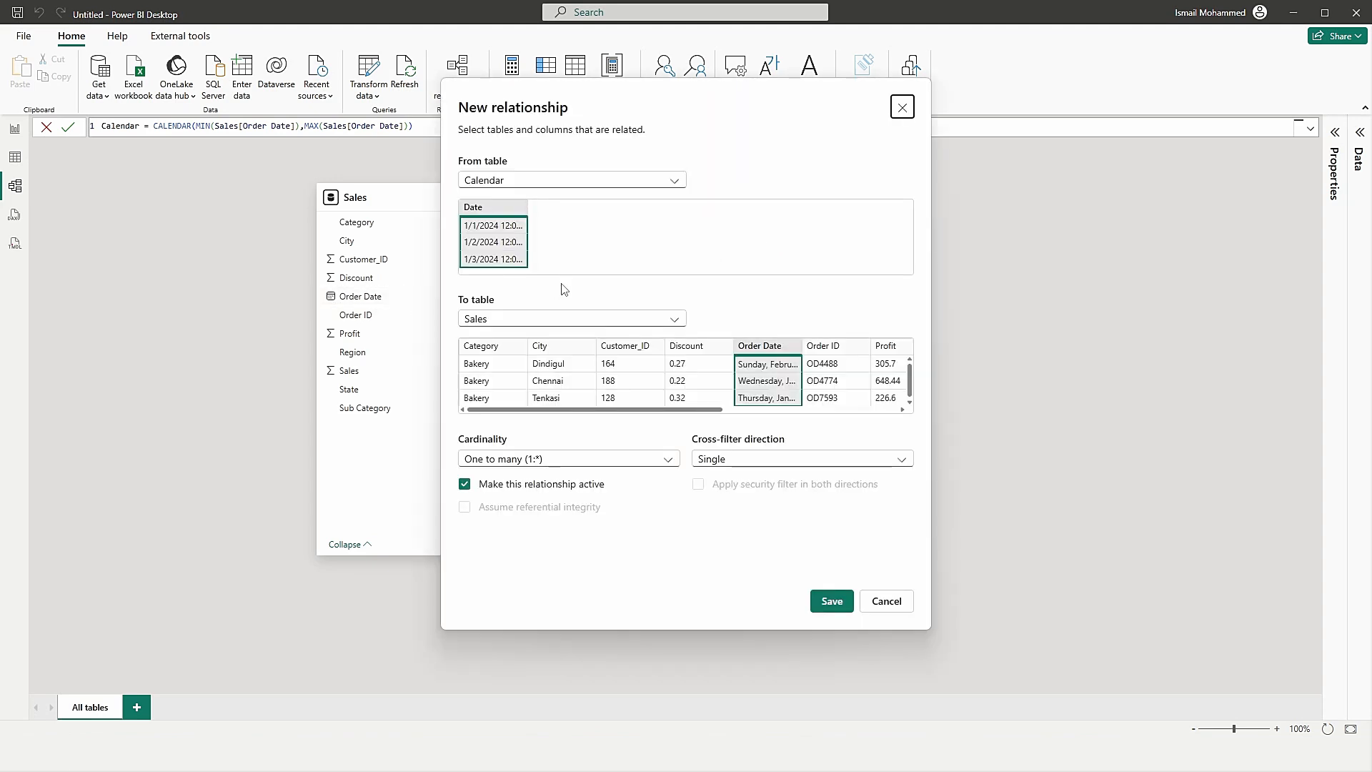
click(831, 602)
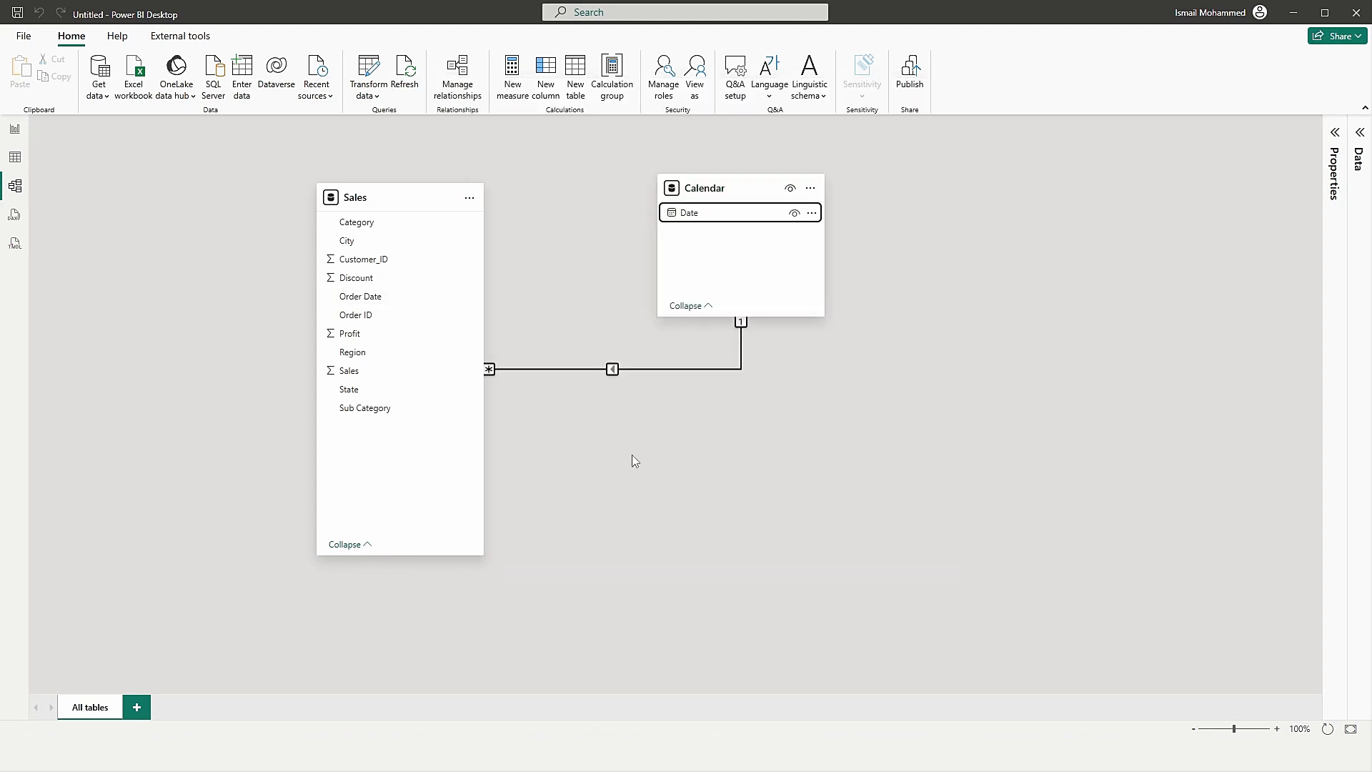
Switch to File Explorer, open "18 Time Intelligence Calculations.txt" in the TMDL Scripts folder, and copy its whole script
click(15, 130)
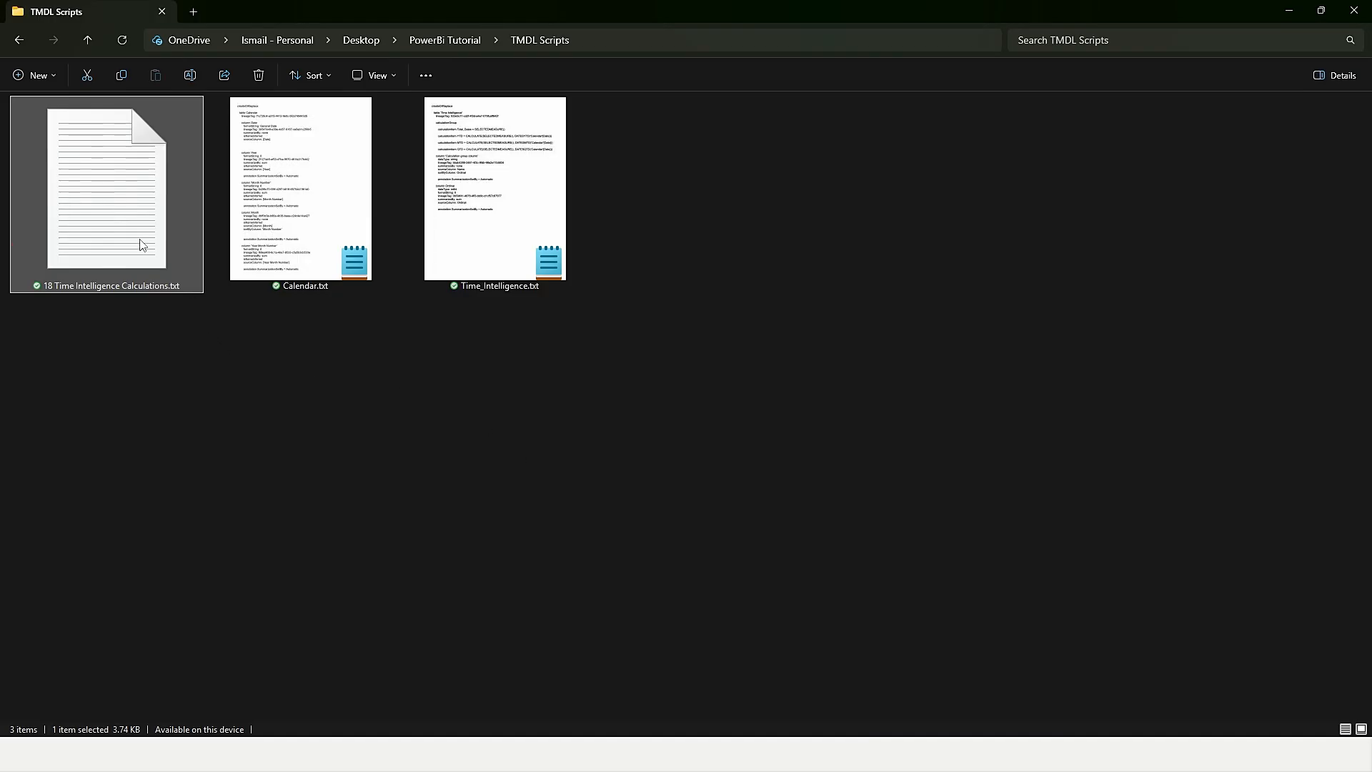
key(Return)
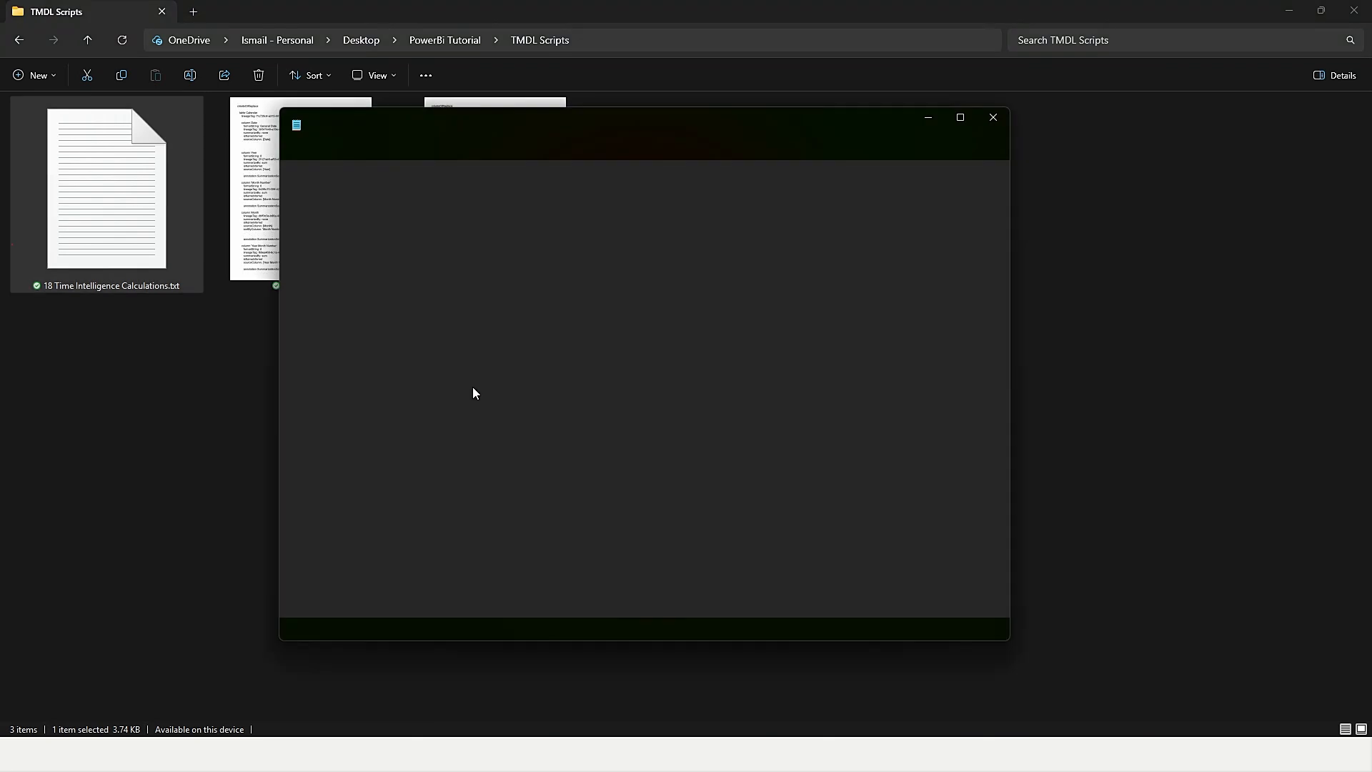
click(779, 323)
scroll(788, 349, up, 10)
key(ctrl+a)
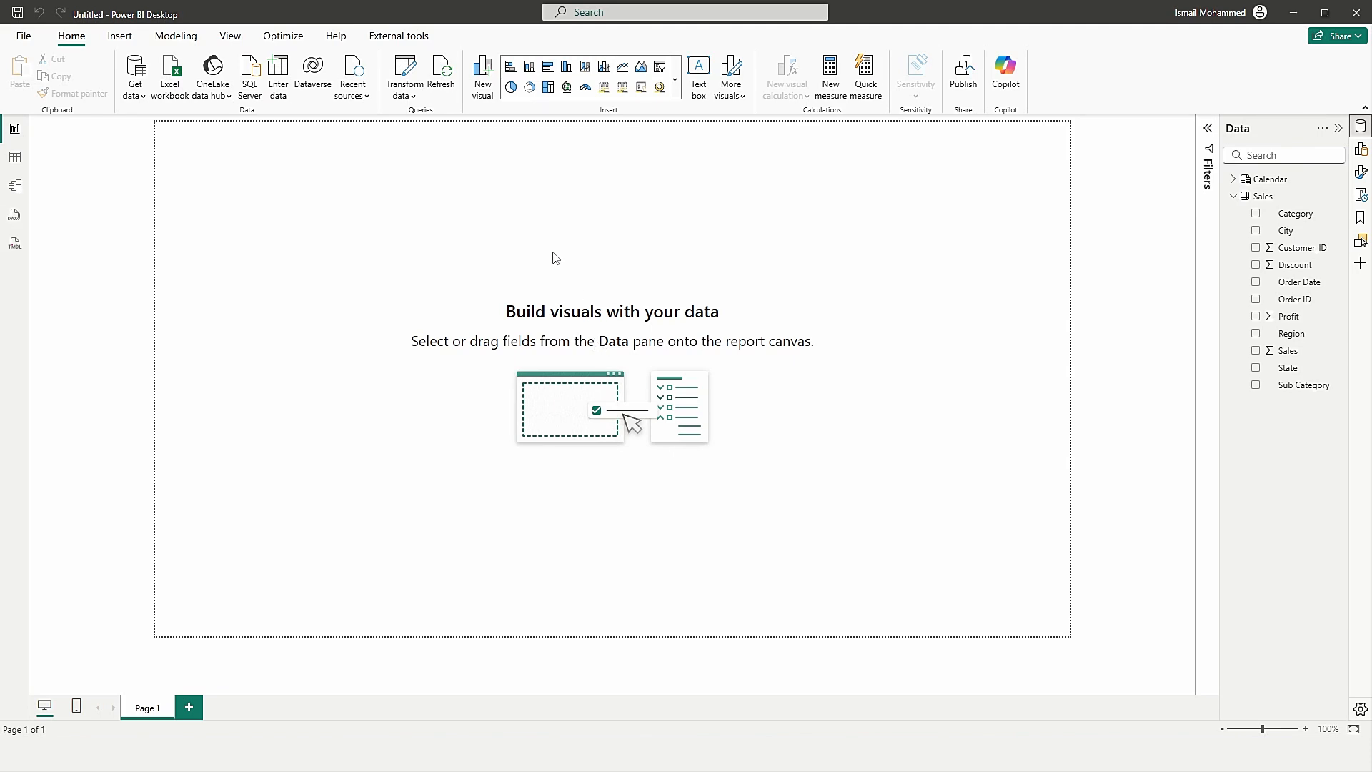
Add a new TMDL script in Power BI Desktop and paste the copied time intelligence script into it
click(15, 244)
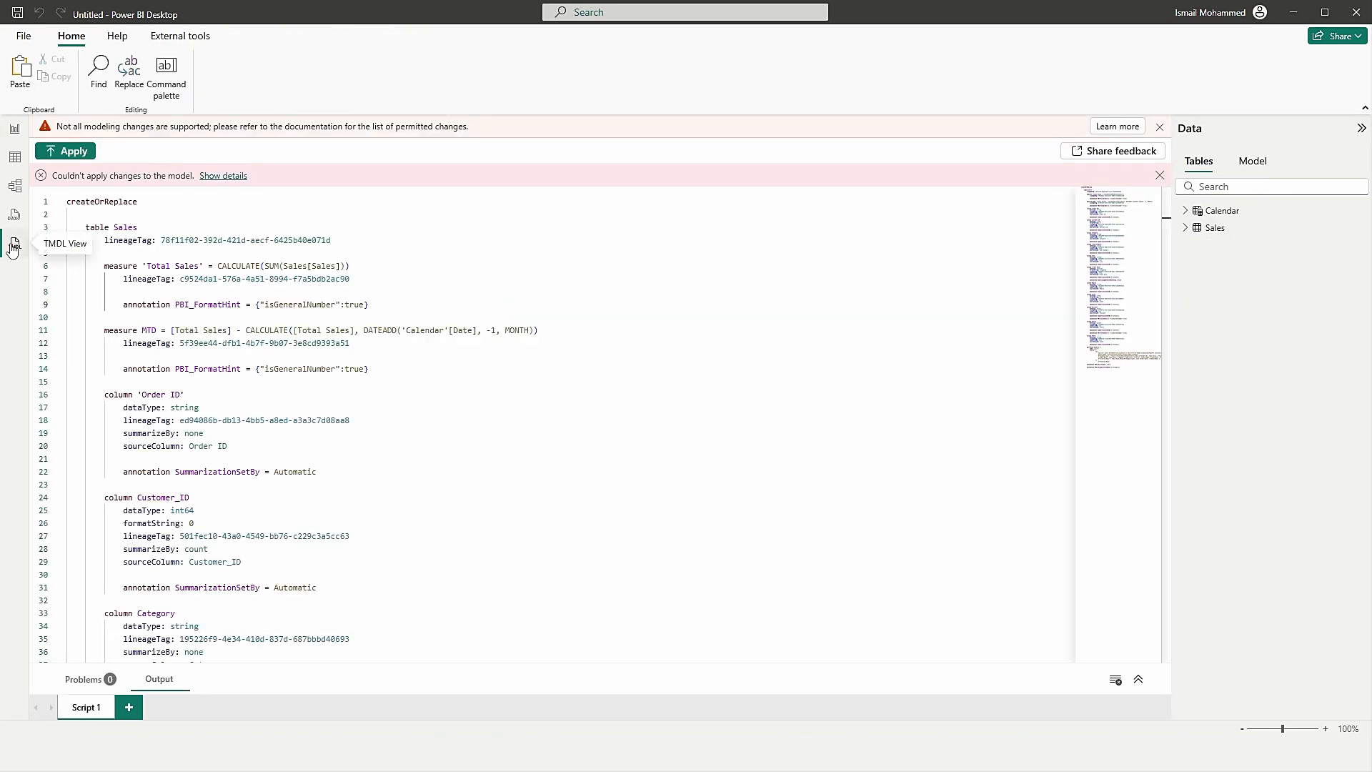
click(128, 707)
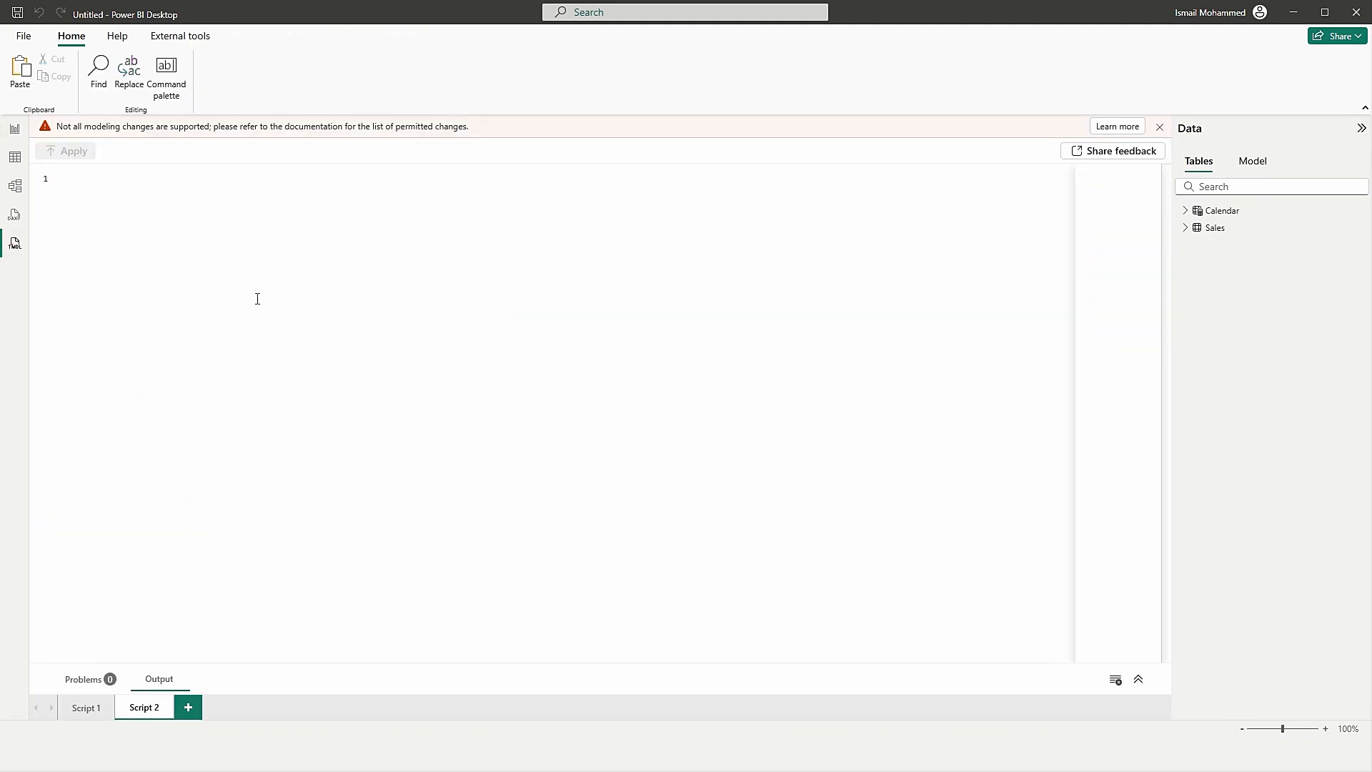
key(ctrl+v)
drag(1166, 585, 1167, 243)
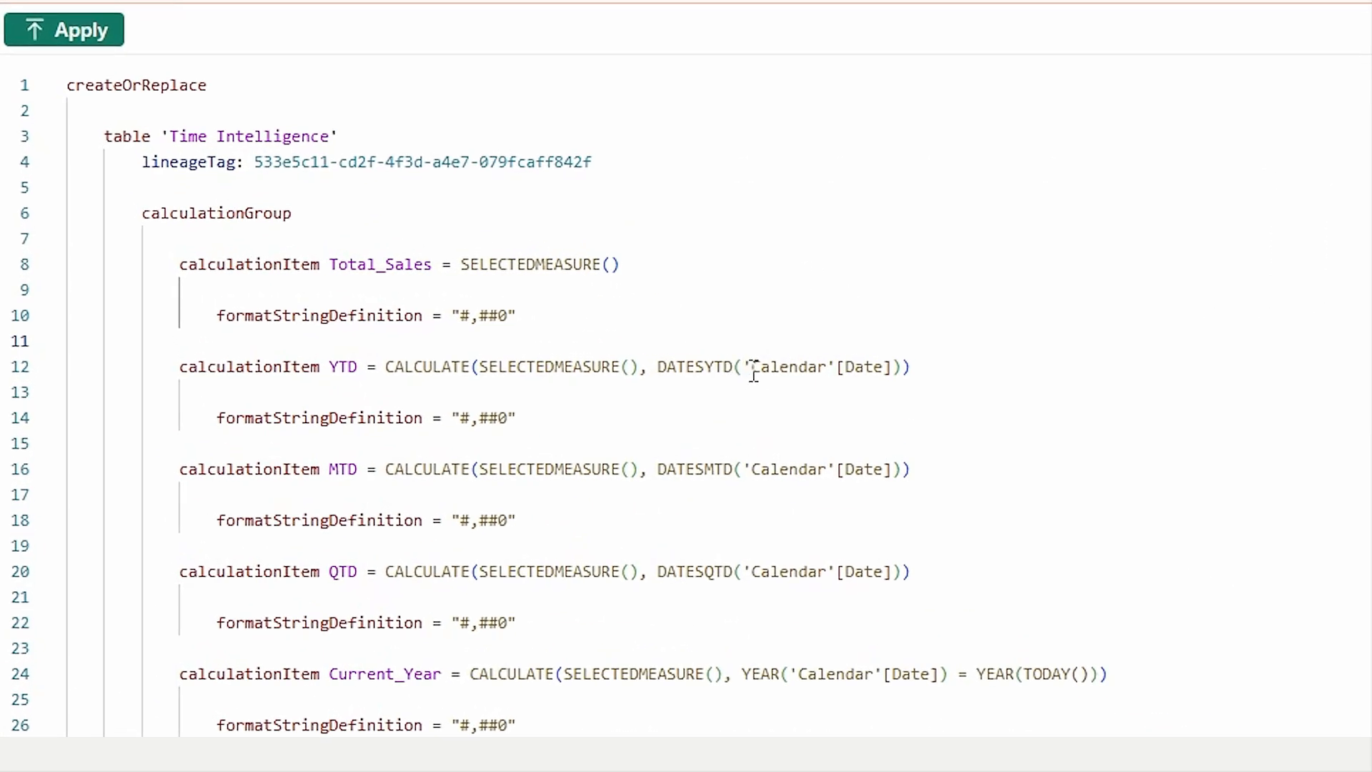
Examine the 'Calendar'[Date] references in the script's calculation items and look them up with find and replace
drag(747, 369, 896, 369)
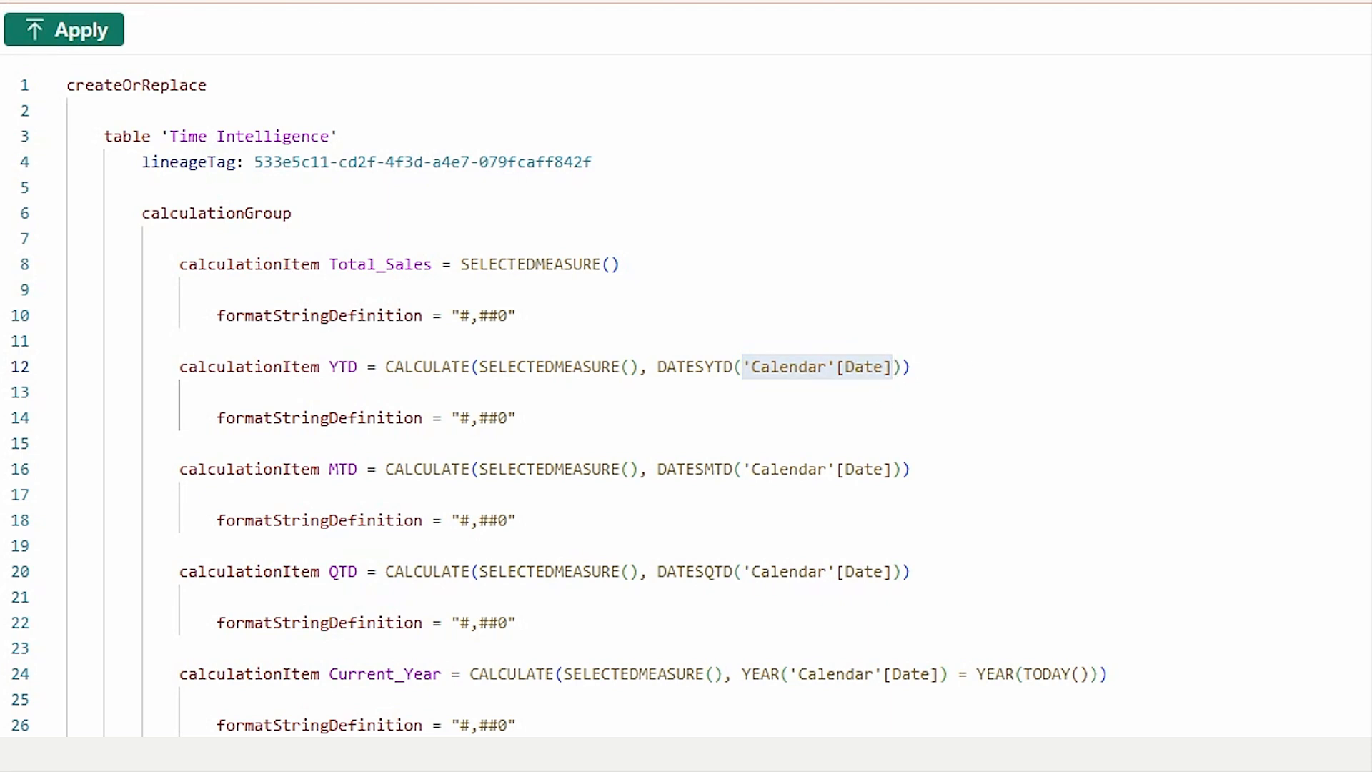
click(821, 388)
drag(746, 367, 834, 373)
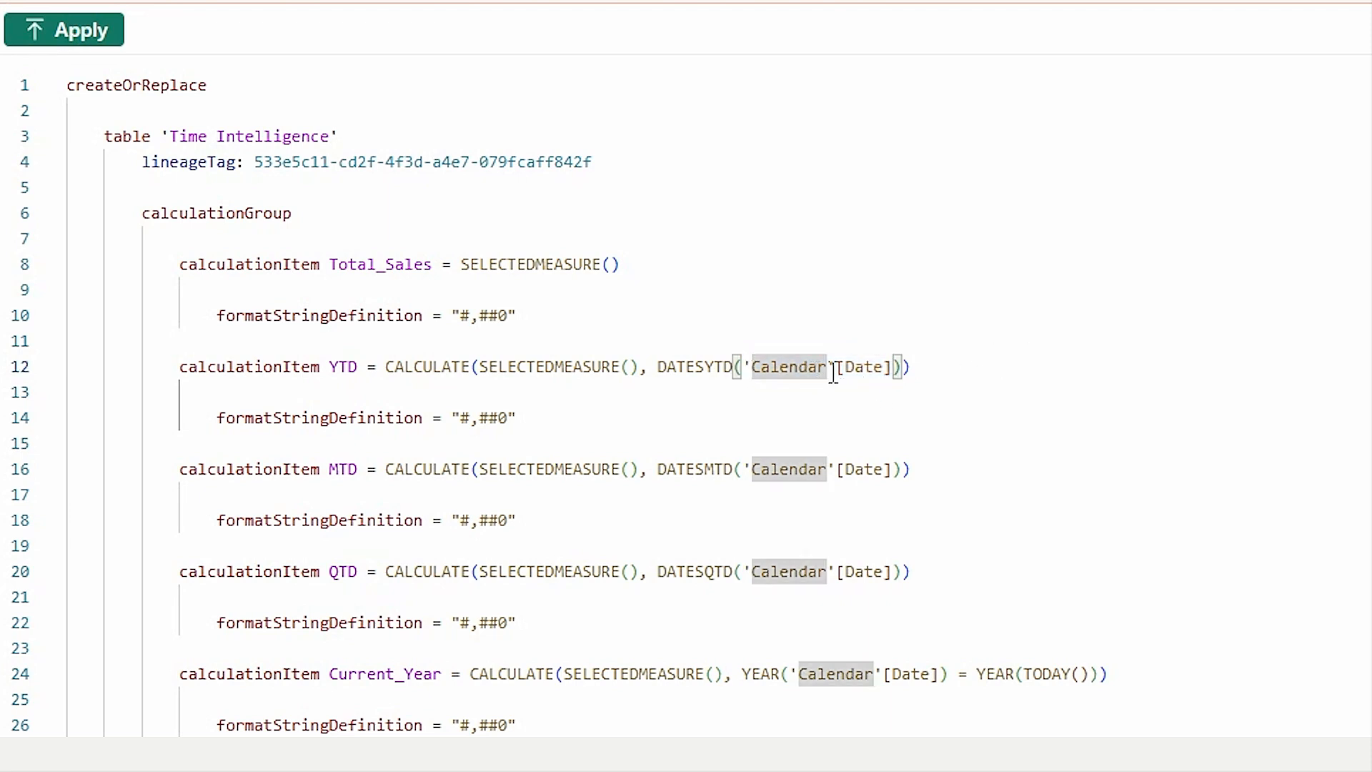
drag(761, 366, 883, 373)
click(803, 390)
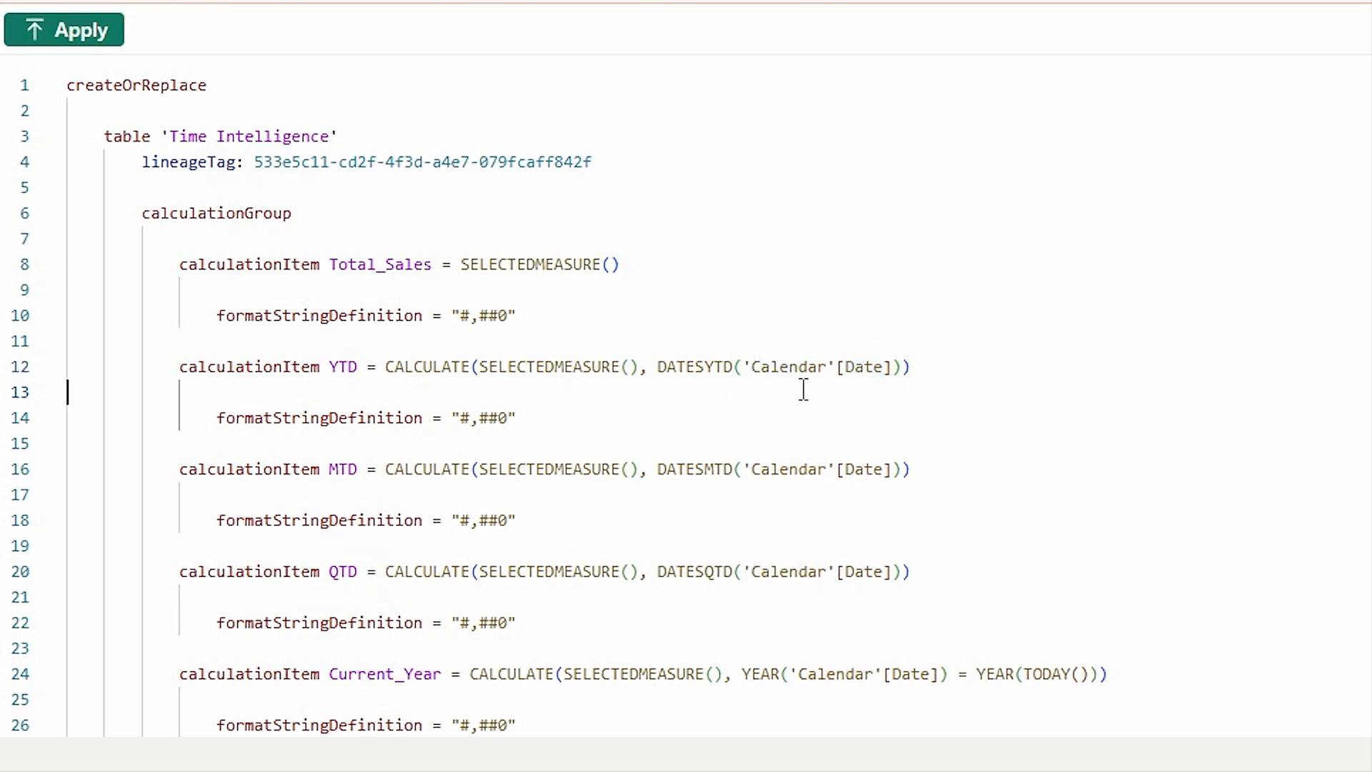
drag(746, 369, 902, 369)
key(ctrl+c)
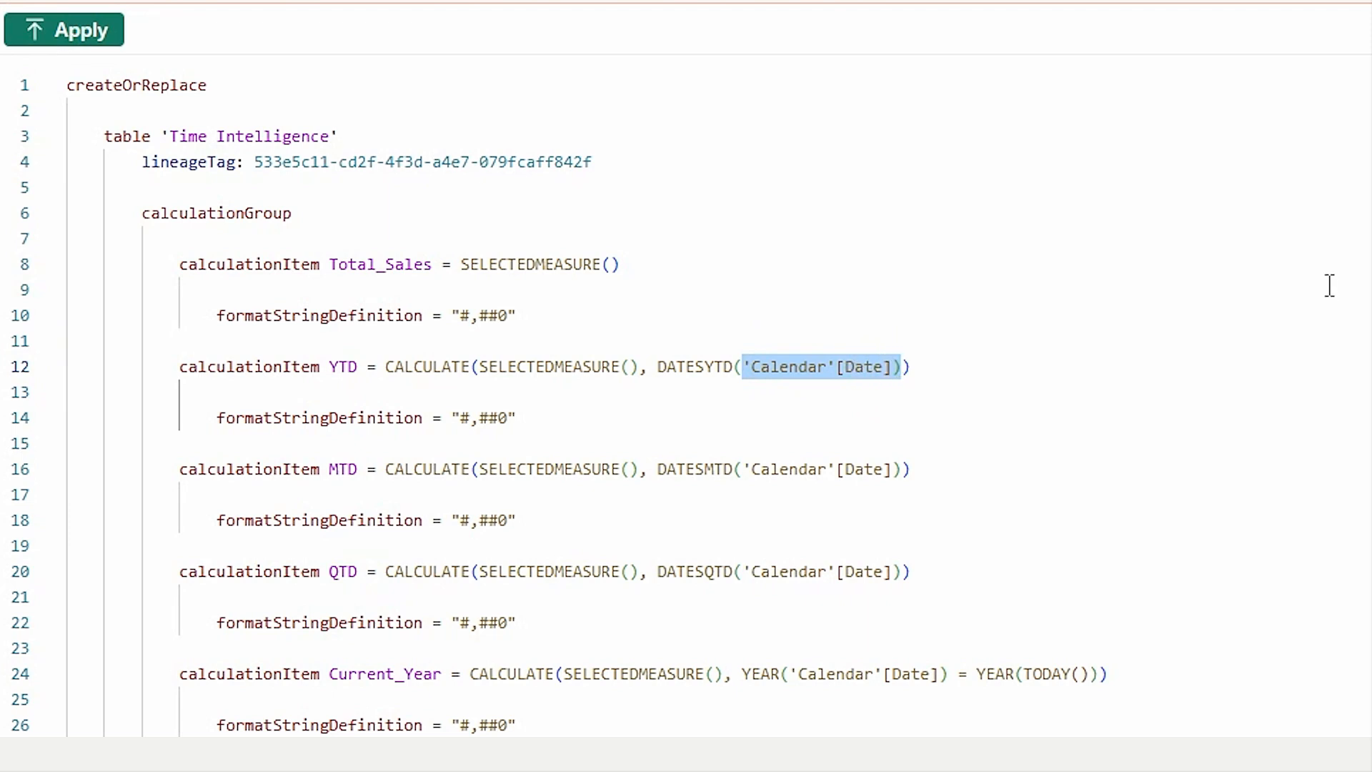
key(ctrl+h)
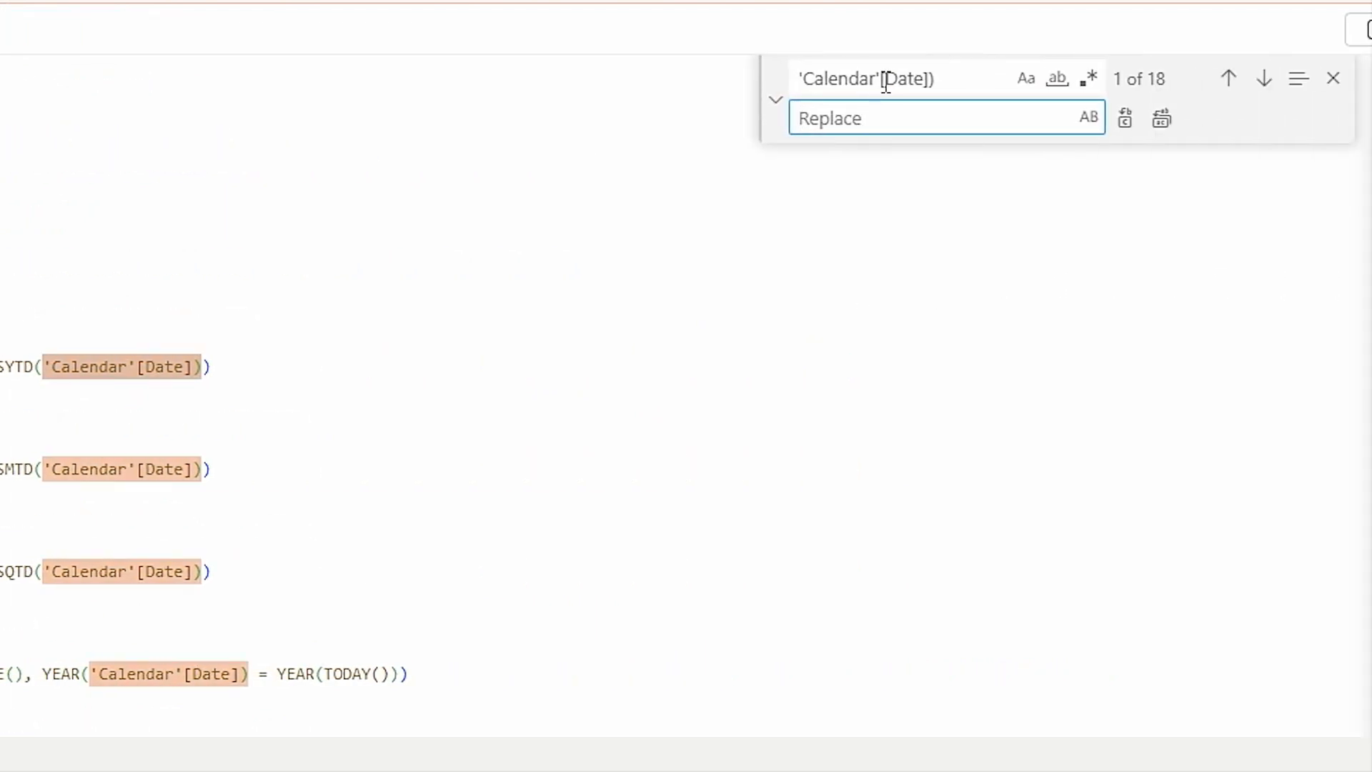
key(ctrl+v)
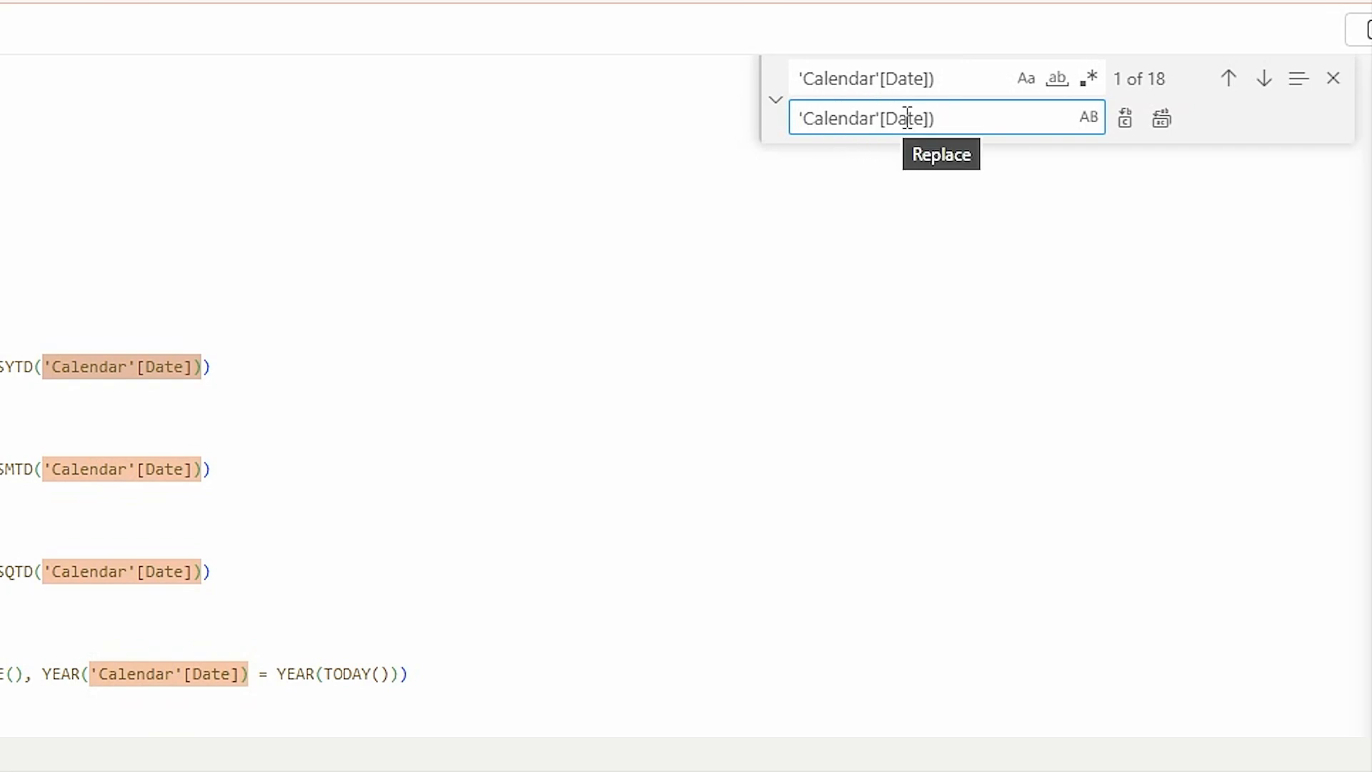
click(1334, 79)
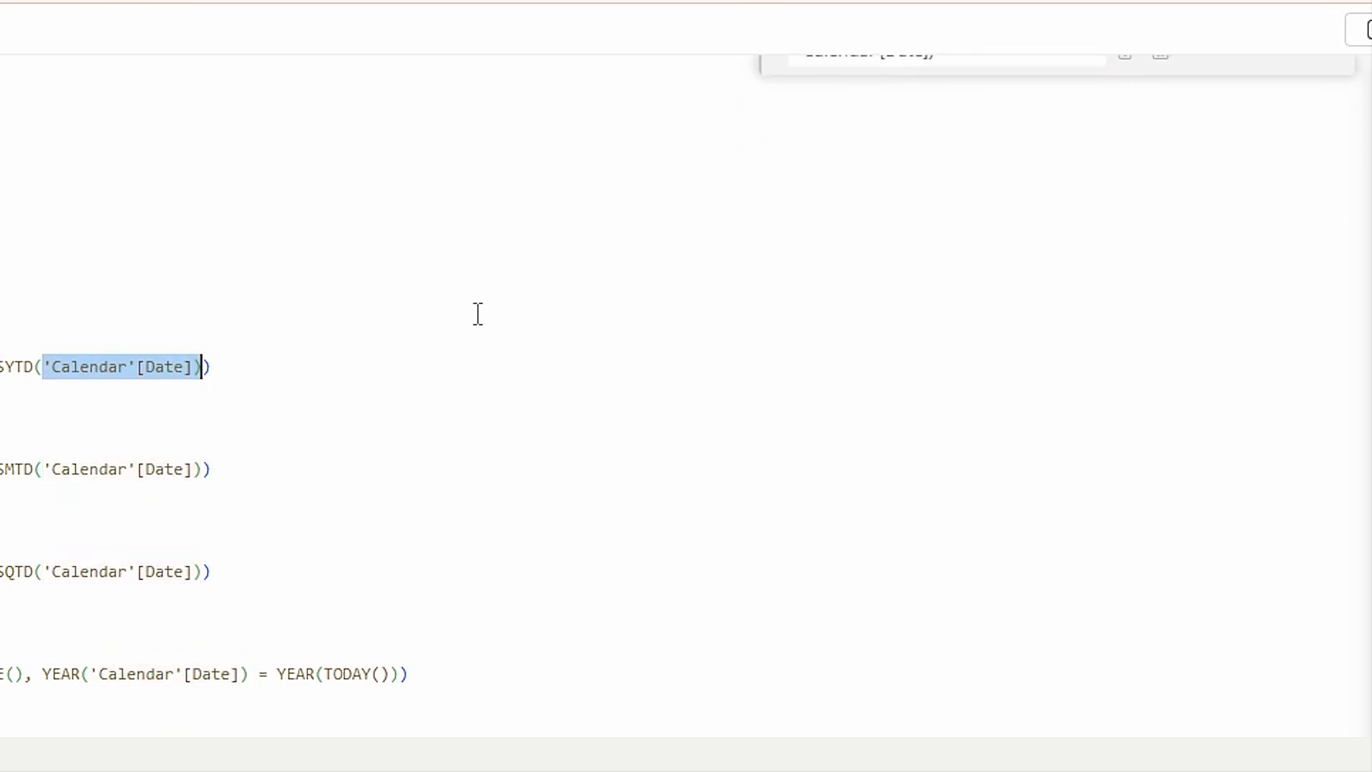
click(479, 314)
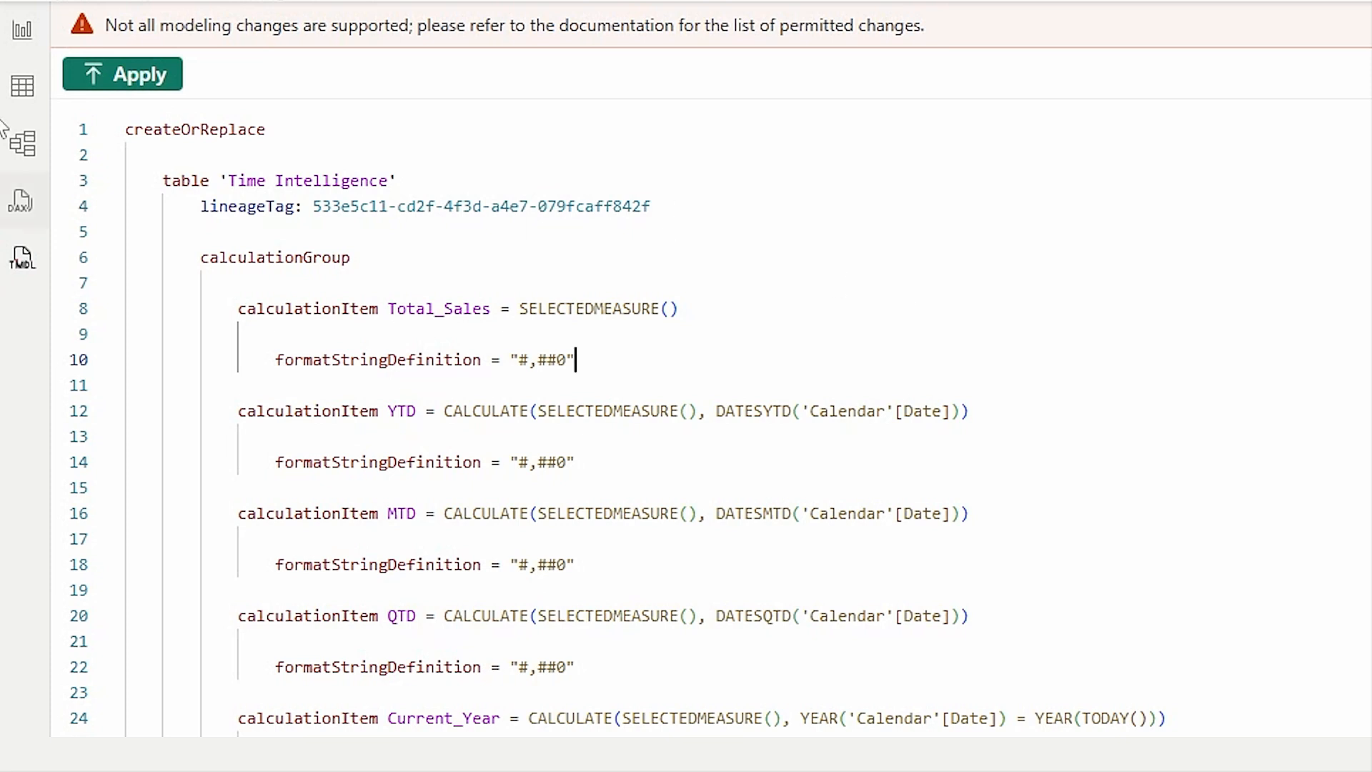
Delete the lineageTag line of the 'Time Intelligence' table and apply the script to the model
drag(652, 207, 202, 206)
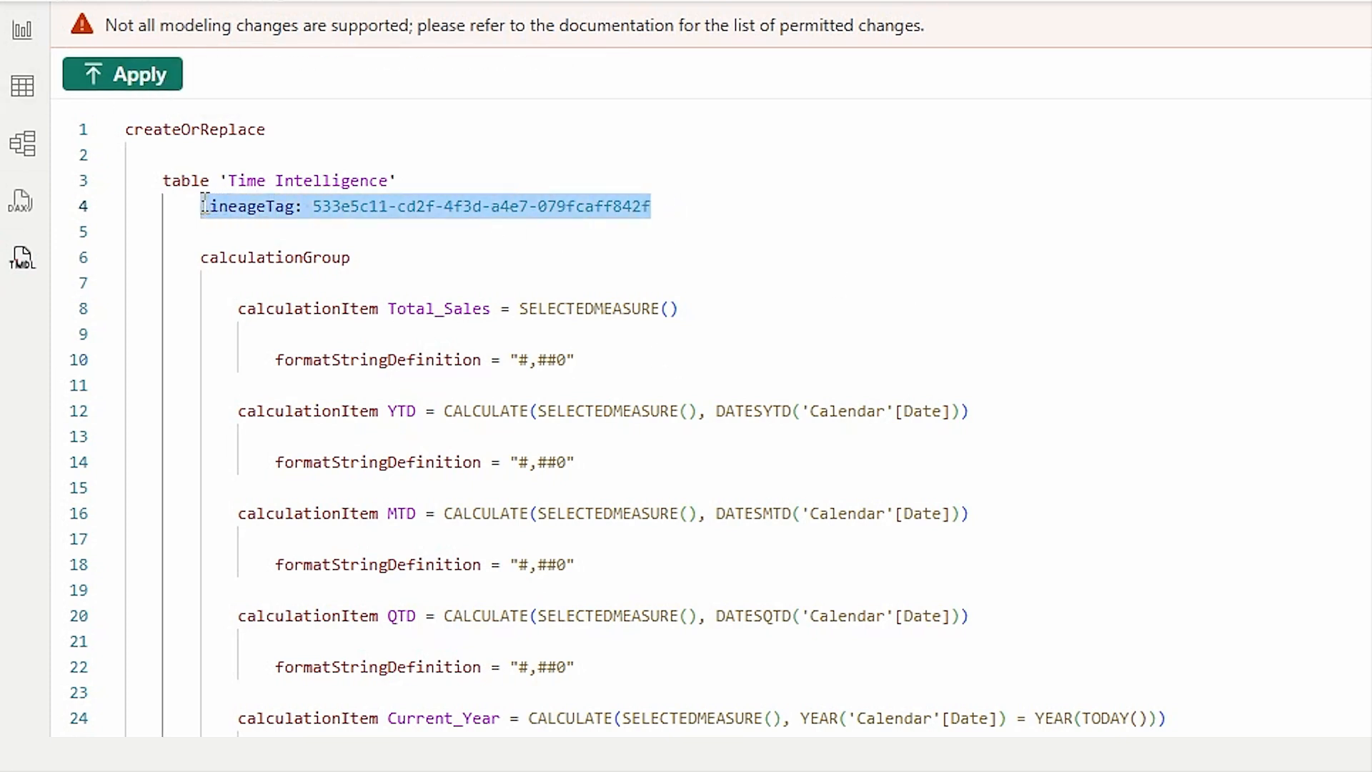
key(Delete)
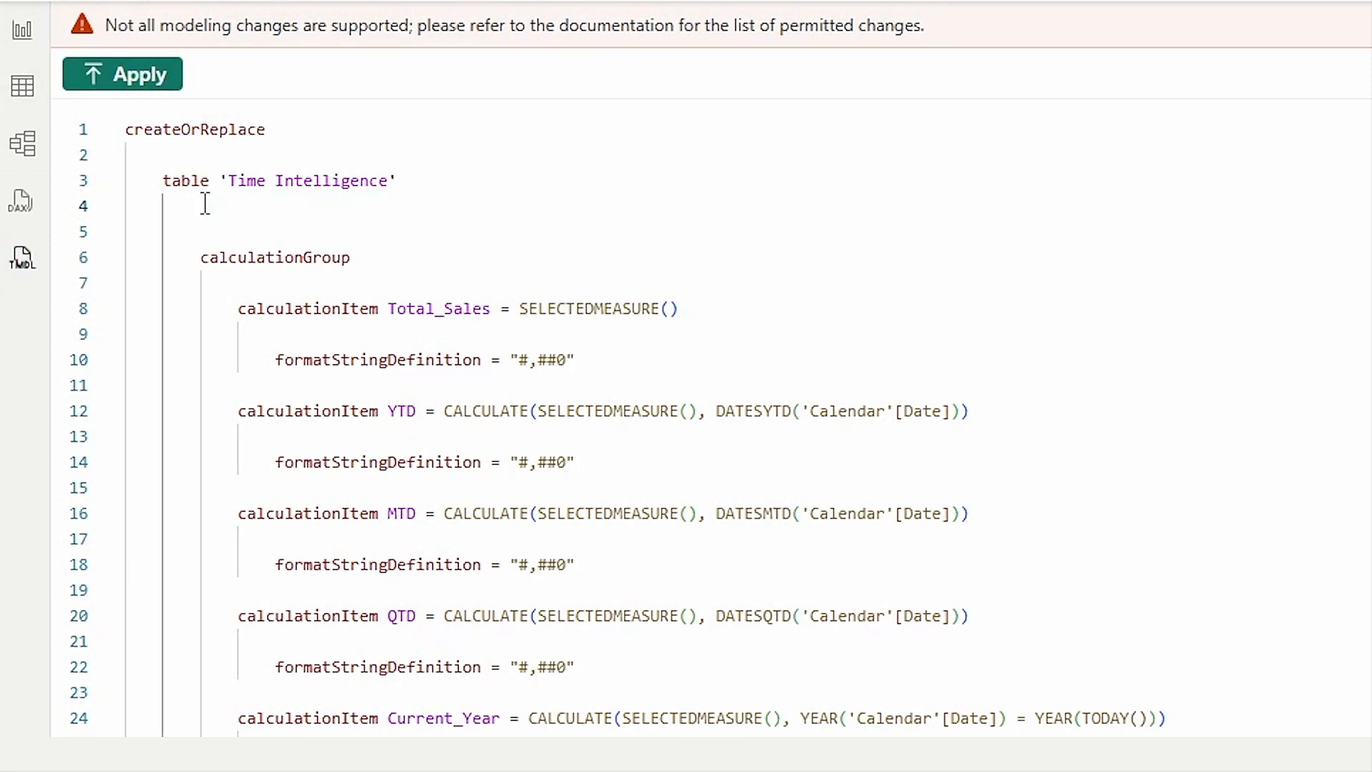
click(138, 80)
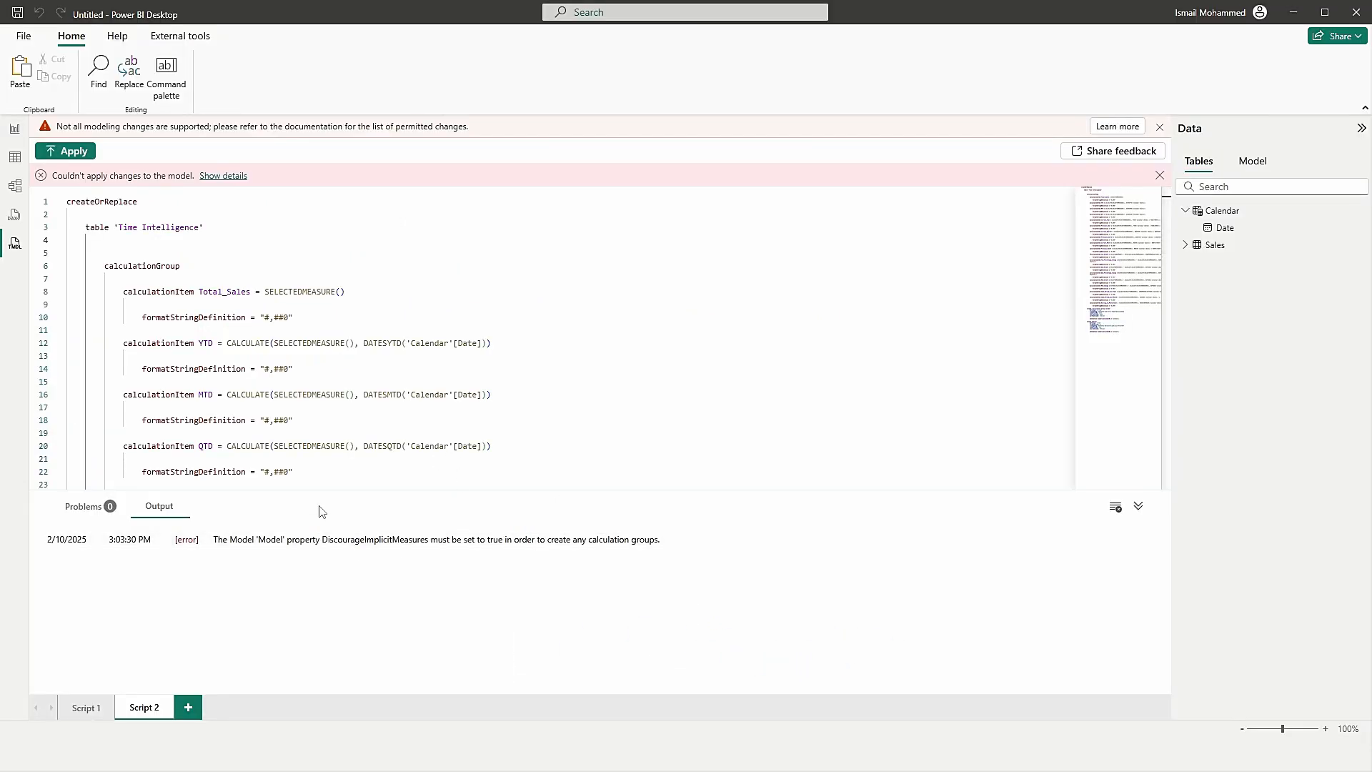
Turn on Discourage implicit measures in the semantic model's properties in Model view
click(16, 193)
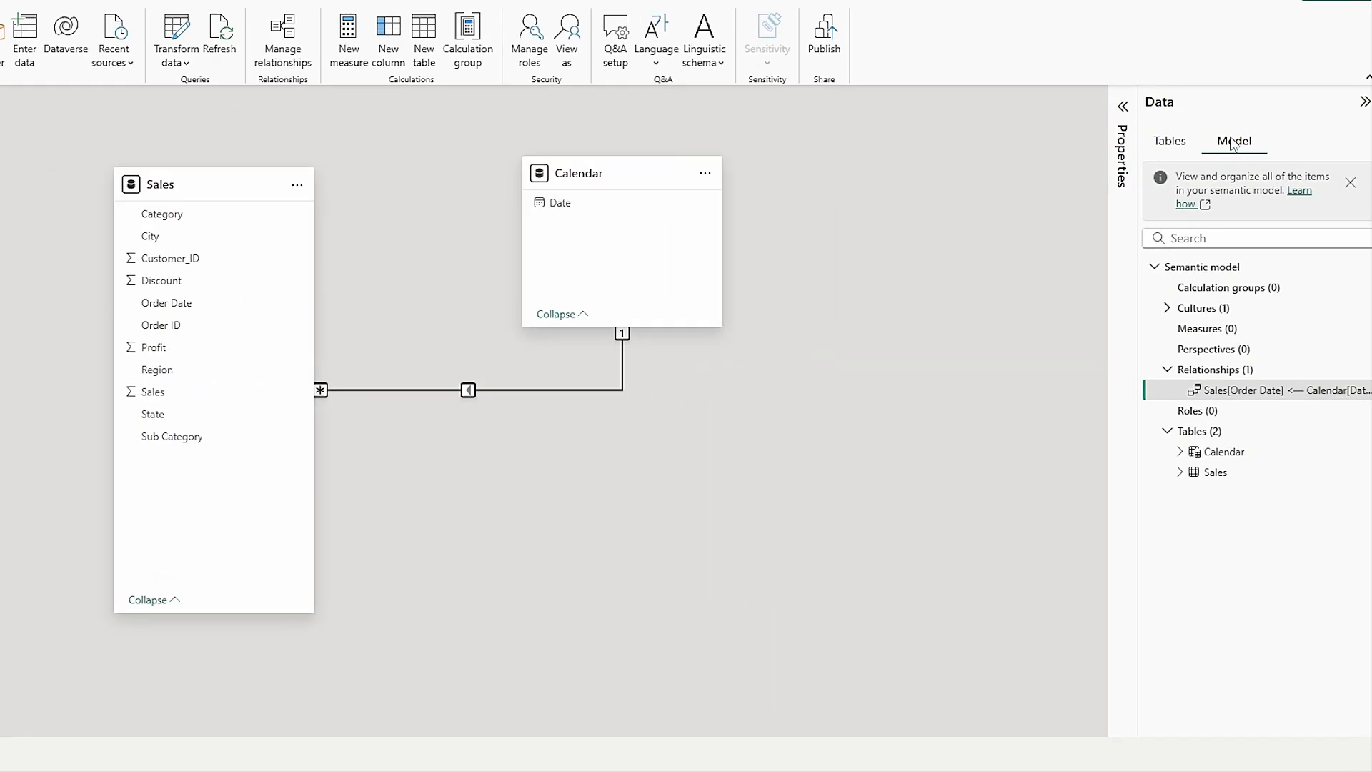
click(1161, 276)
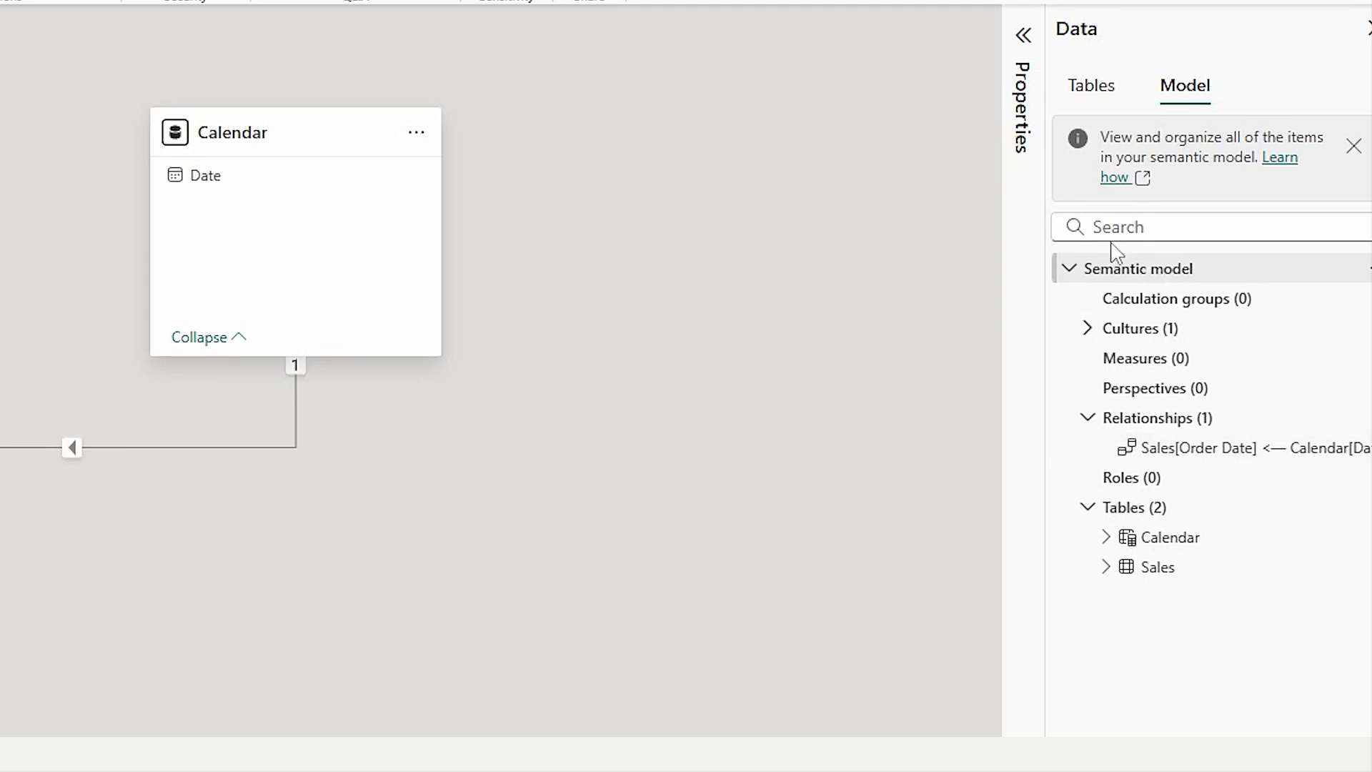
click(1030, 45)
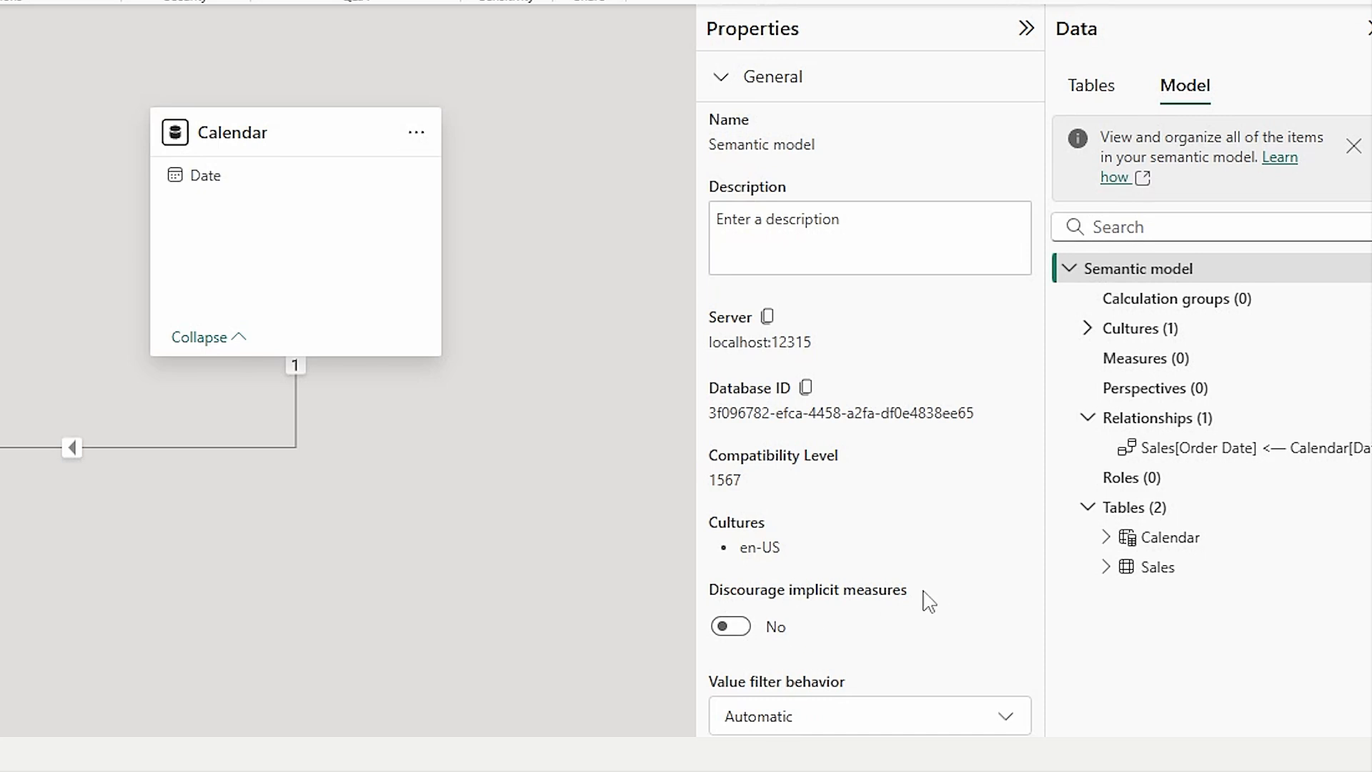
click(733, 629)
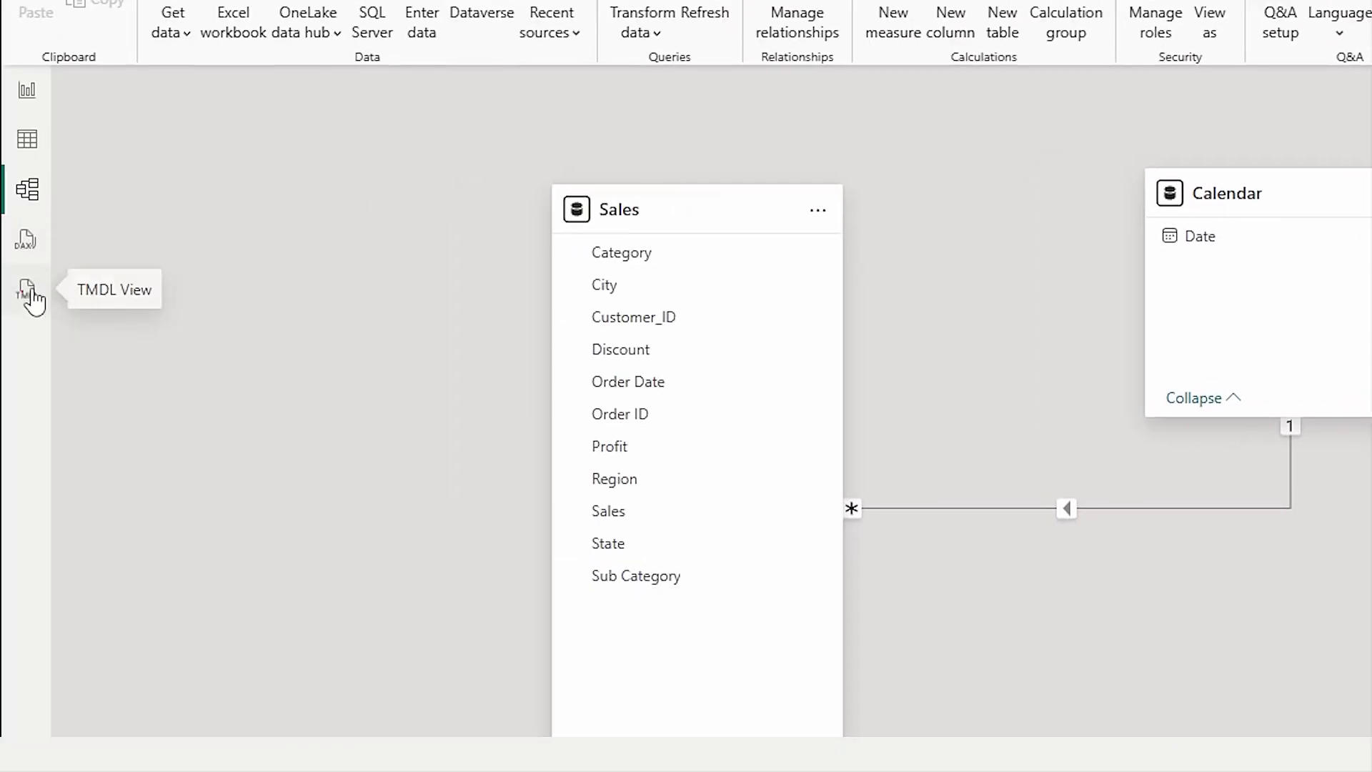
Return to TMDL view, apply the time intelligence script to the model again, and refresh the calculation groups
click(30, 295)
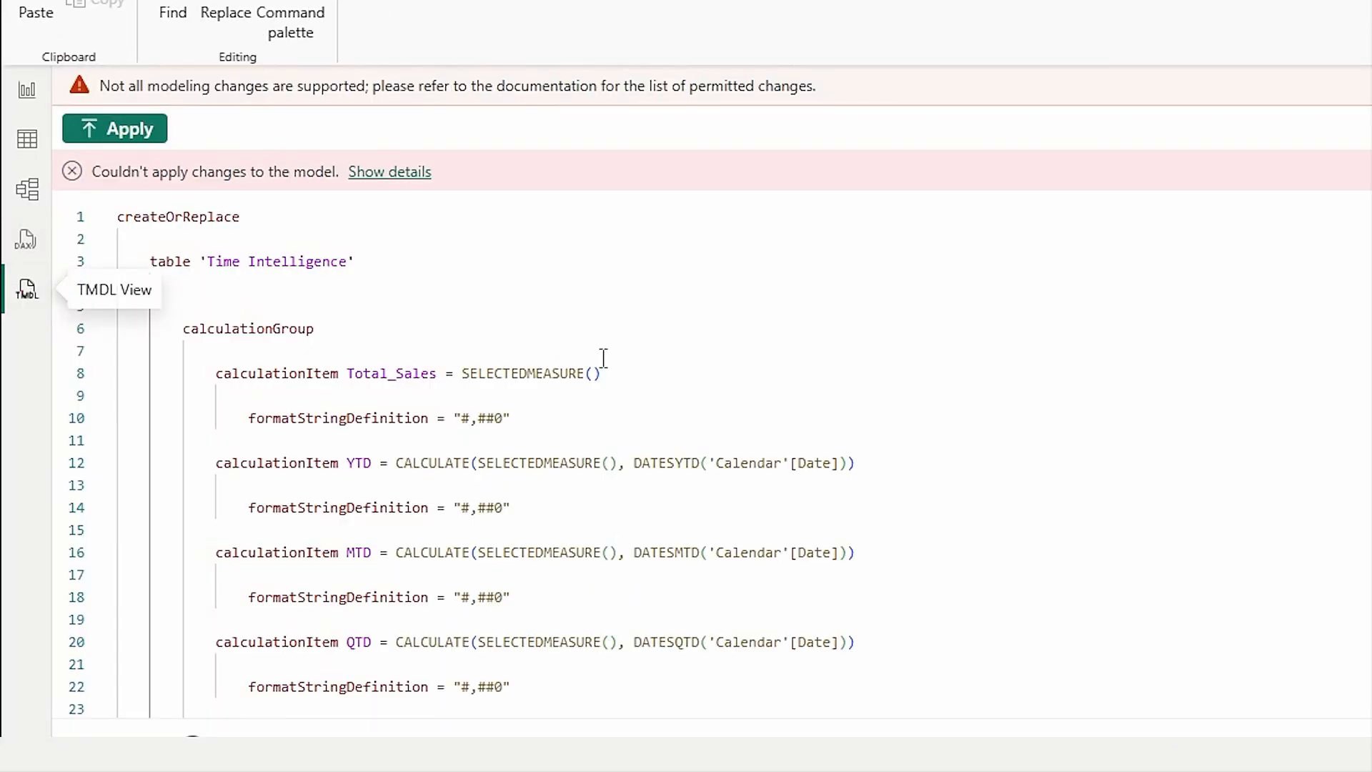
click(121, 136)
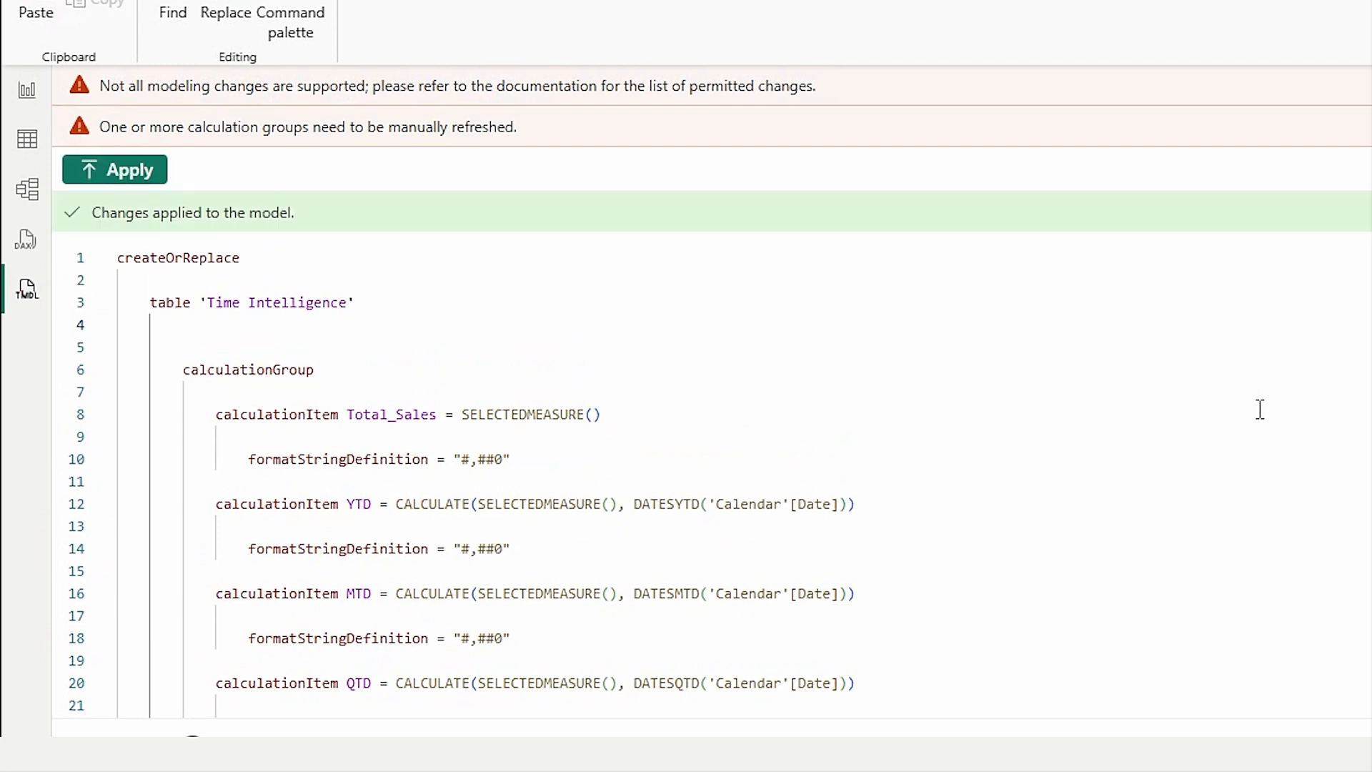
scroll(572, 471, down, 15)
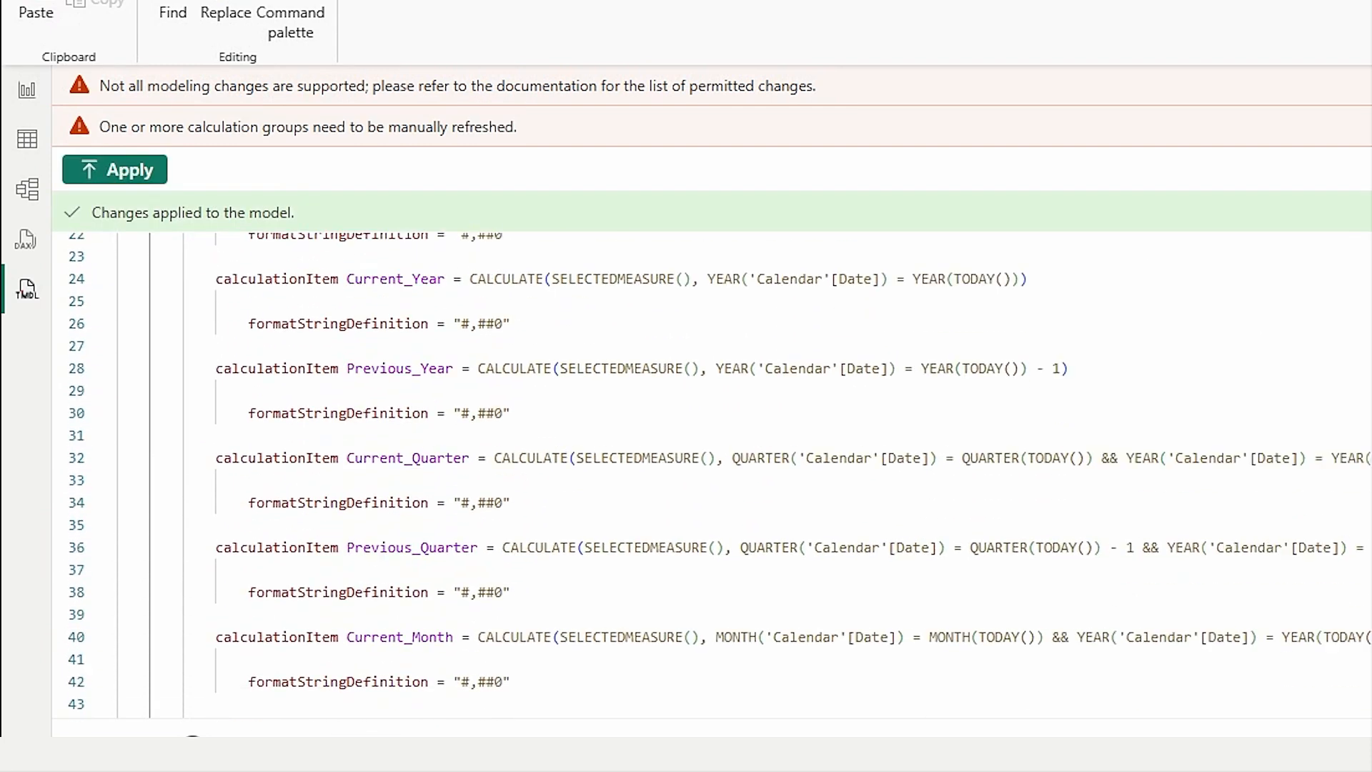
scroll(715, 464, down, 4)
scroll(715, 464, up, 20)
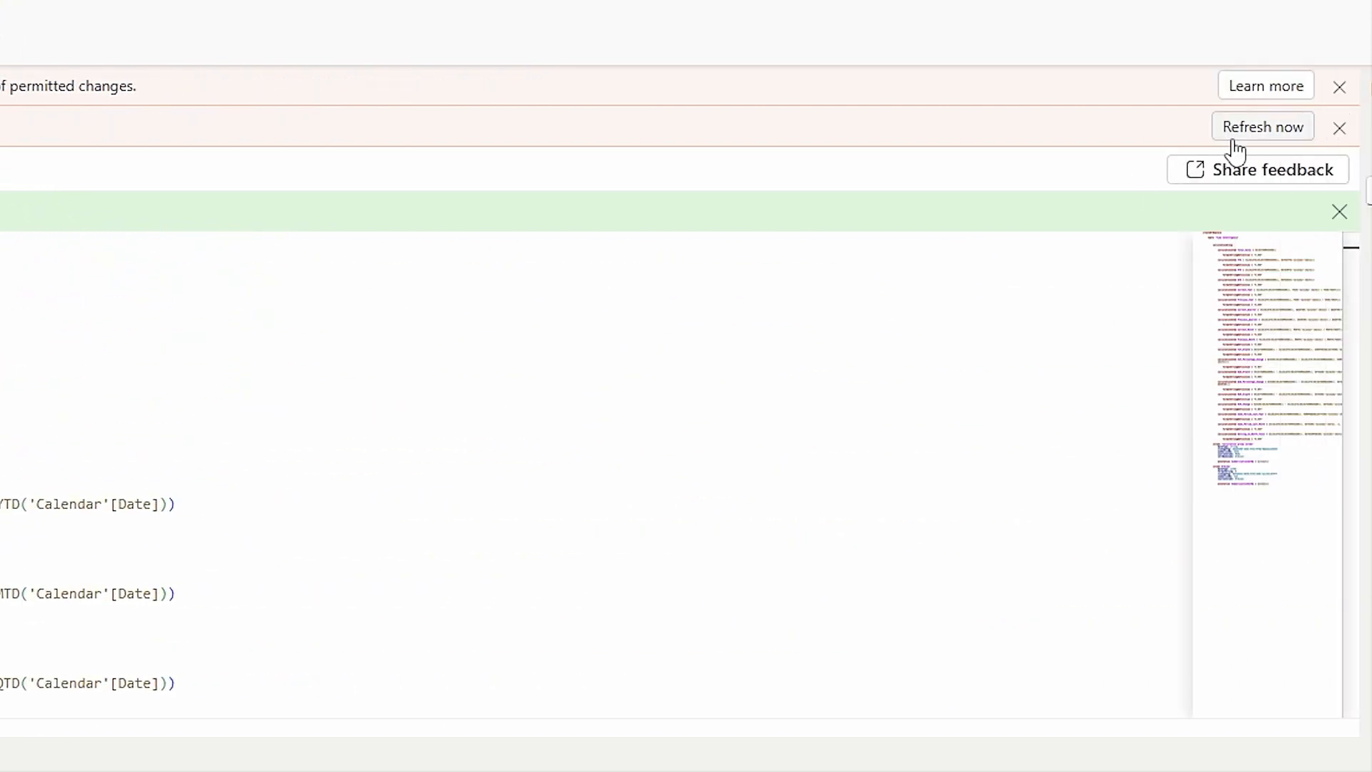
click(1255, 136)
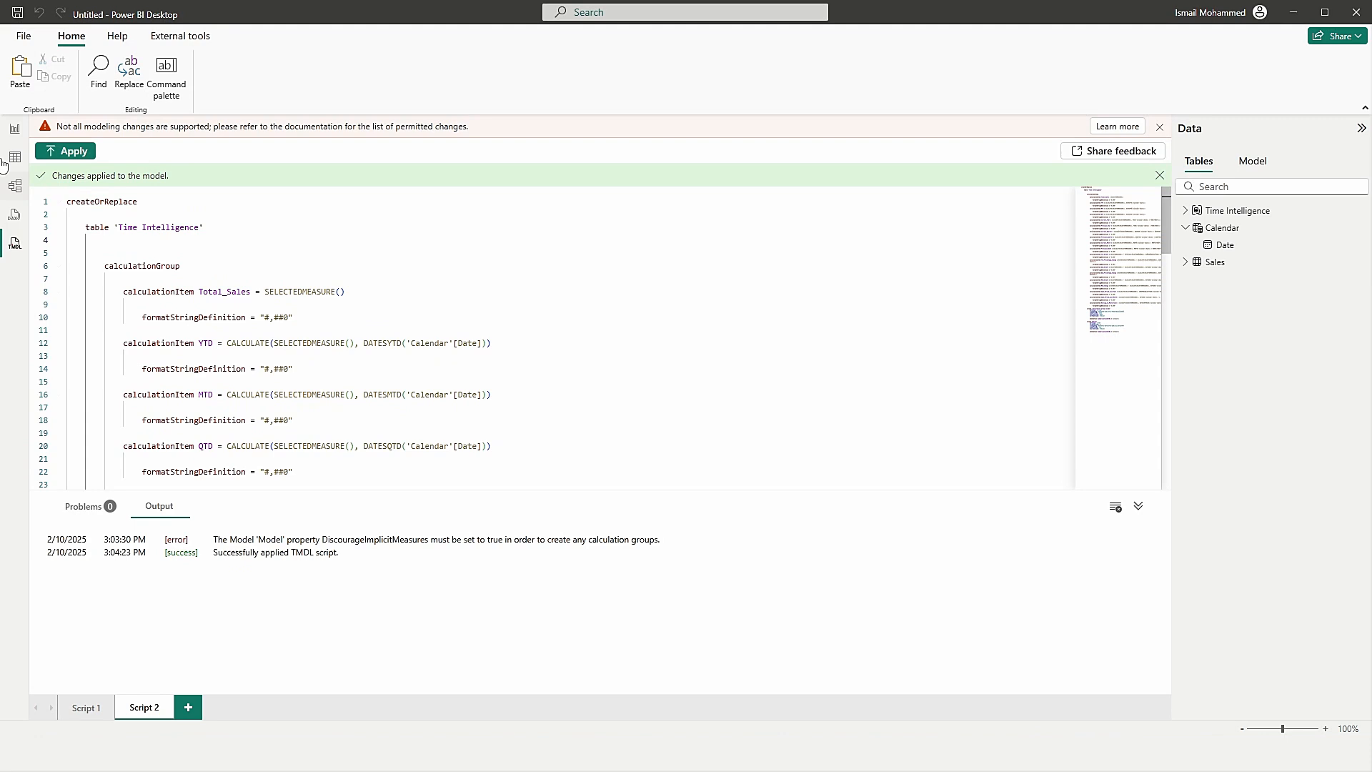
Create a visual on the report page from the Sales table's Region field and the Time Intelligence calculation group column
click(15, 136)
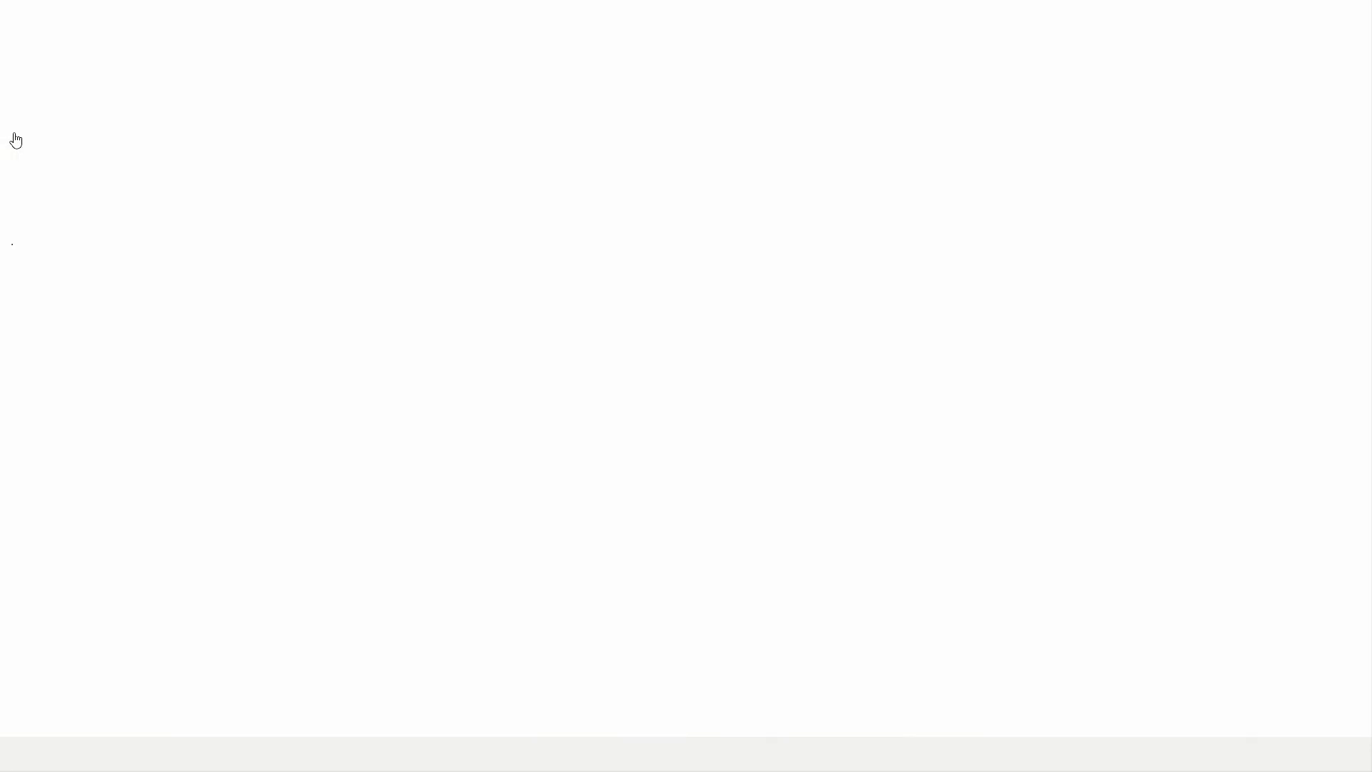
click(1003, 228)
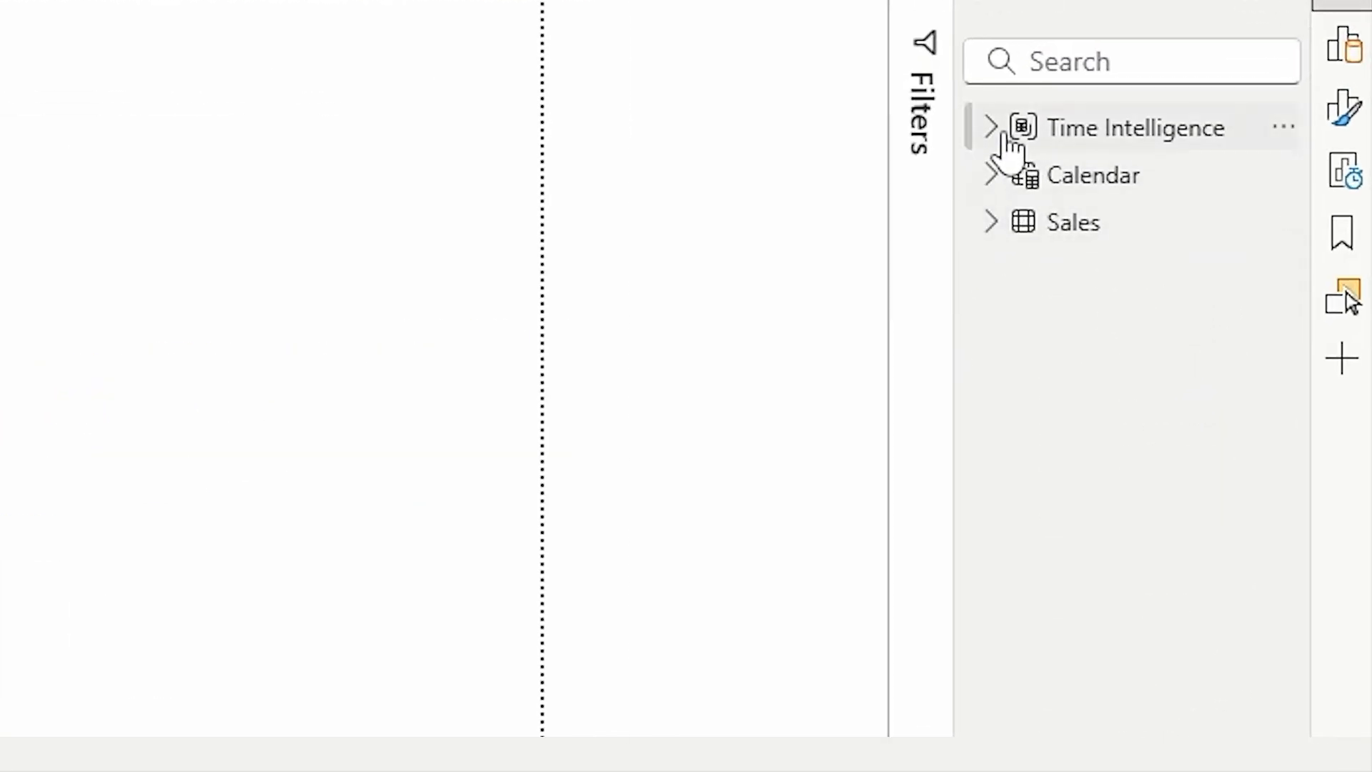
click(993, 129)
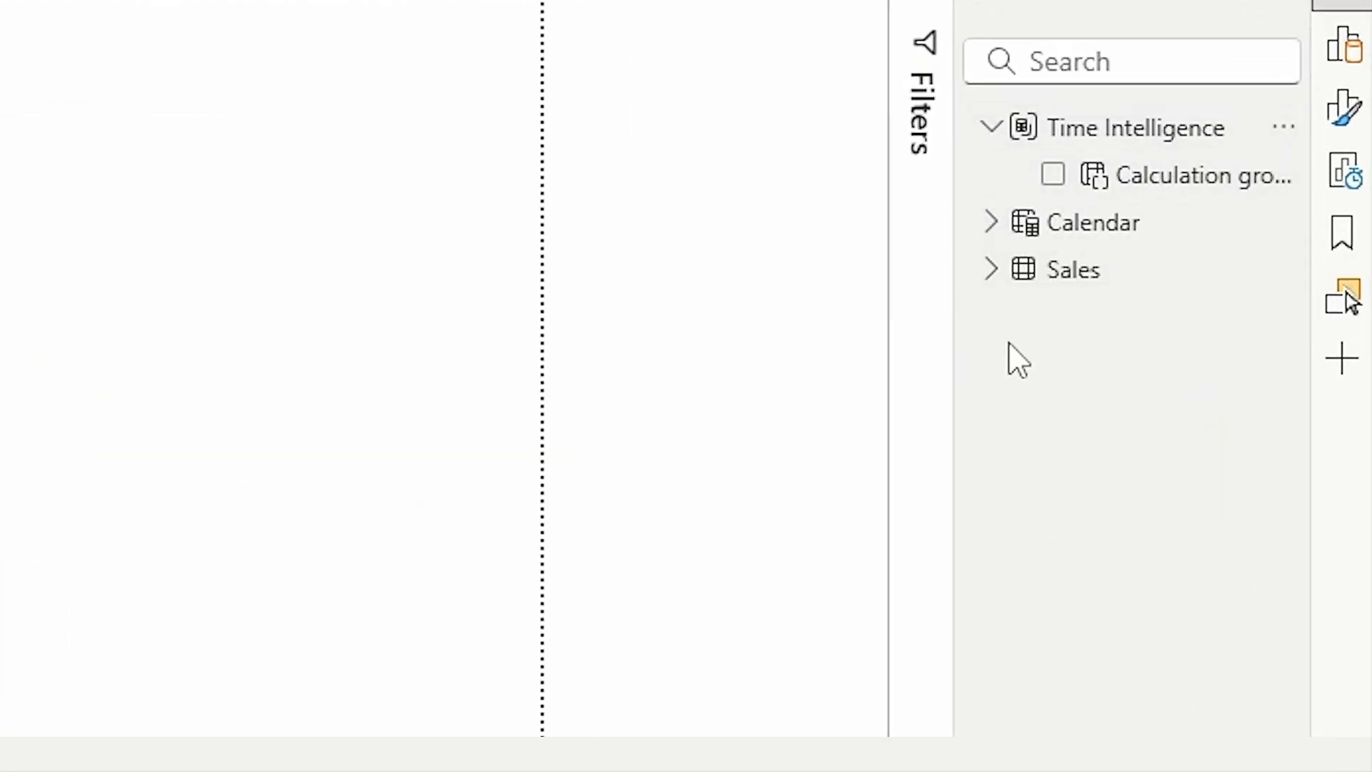
click(988, 276)
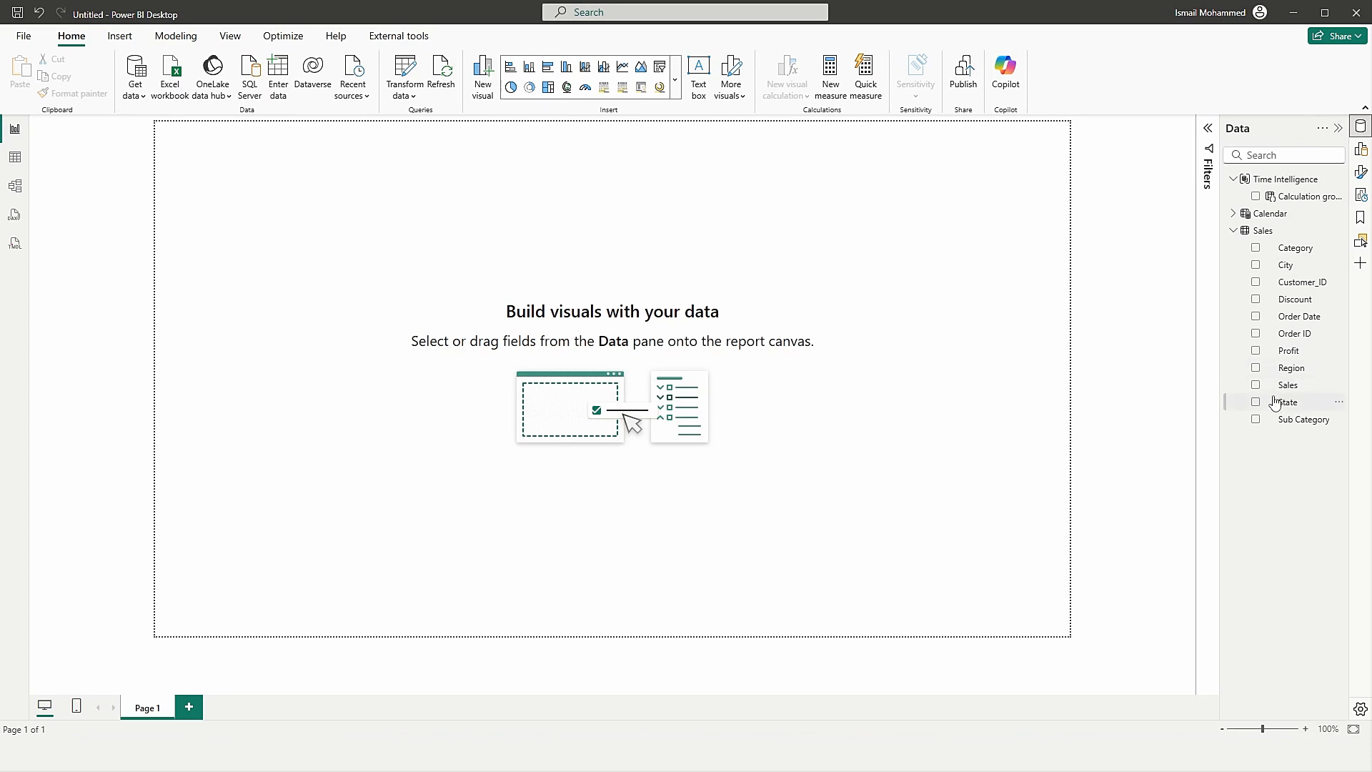
drag(1290, 372, 501, 297)
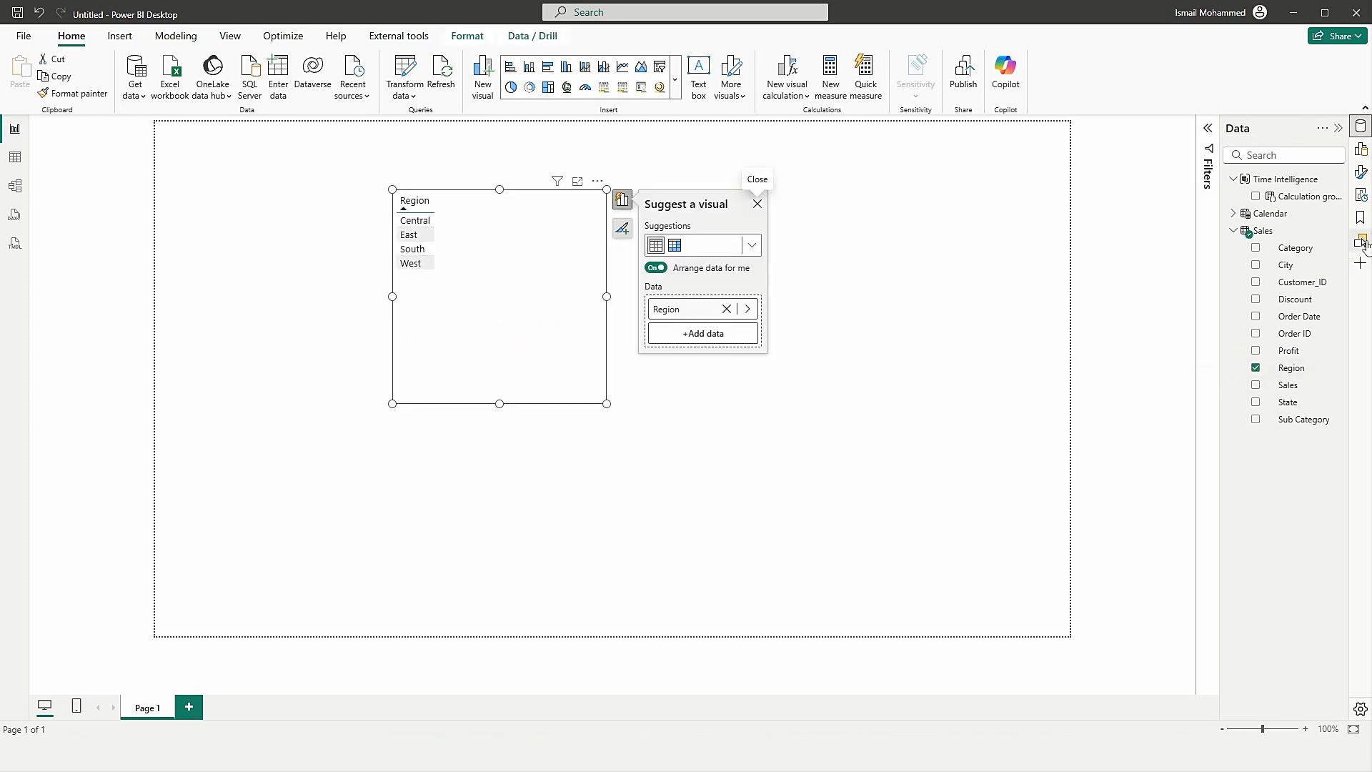
drag(1326, 202, 561, 276)
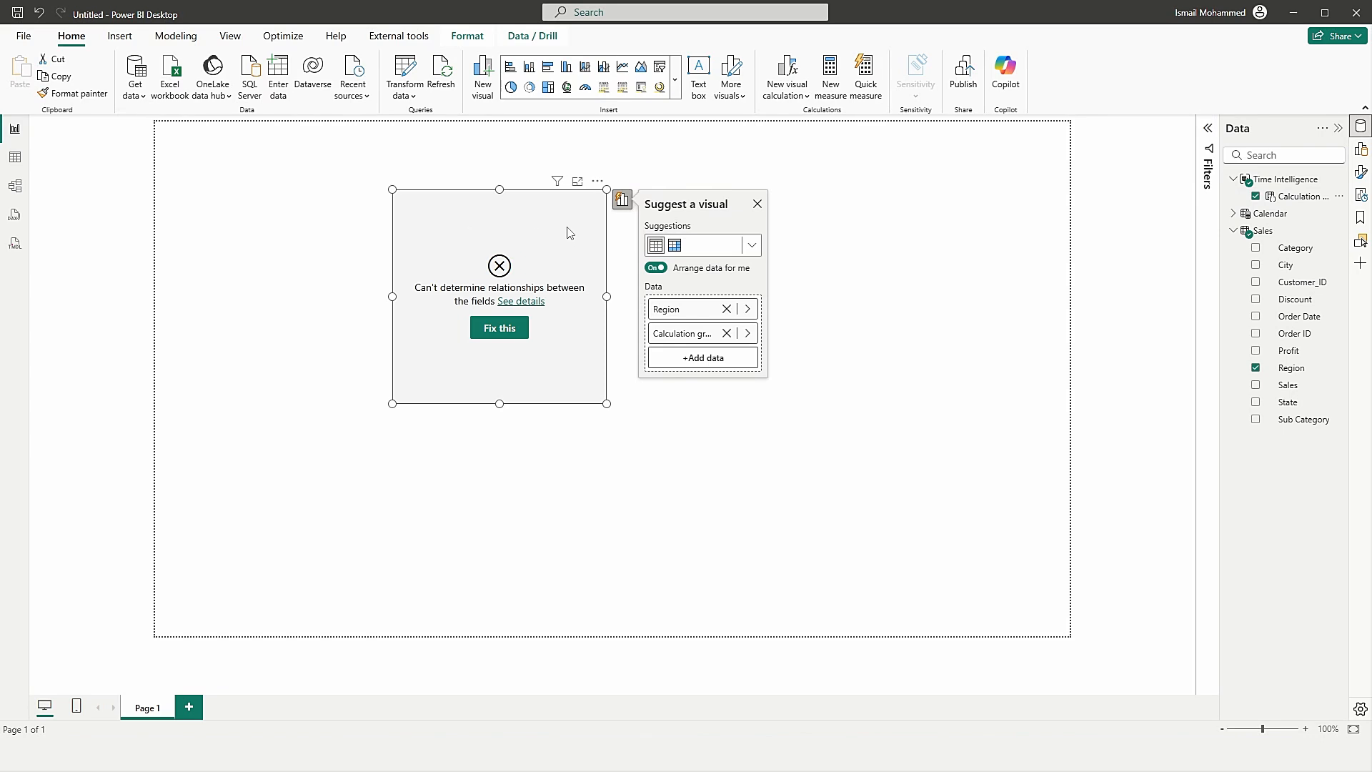
Create a measure in the Sales table defined as Total_Sales = CALCULATE(SUM(Sales[Sales]))
click(1339, 231)
click(1276, 267)
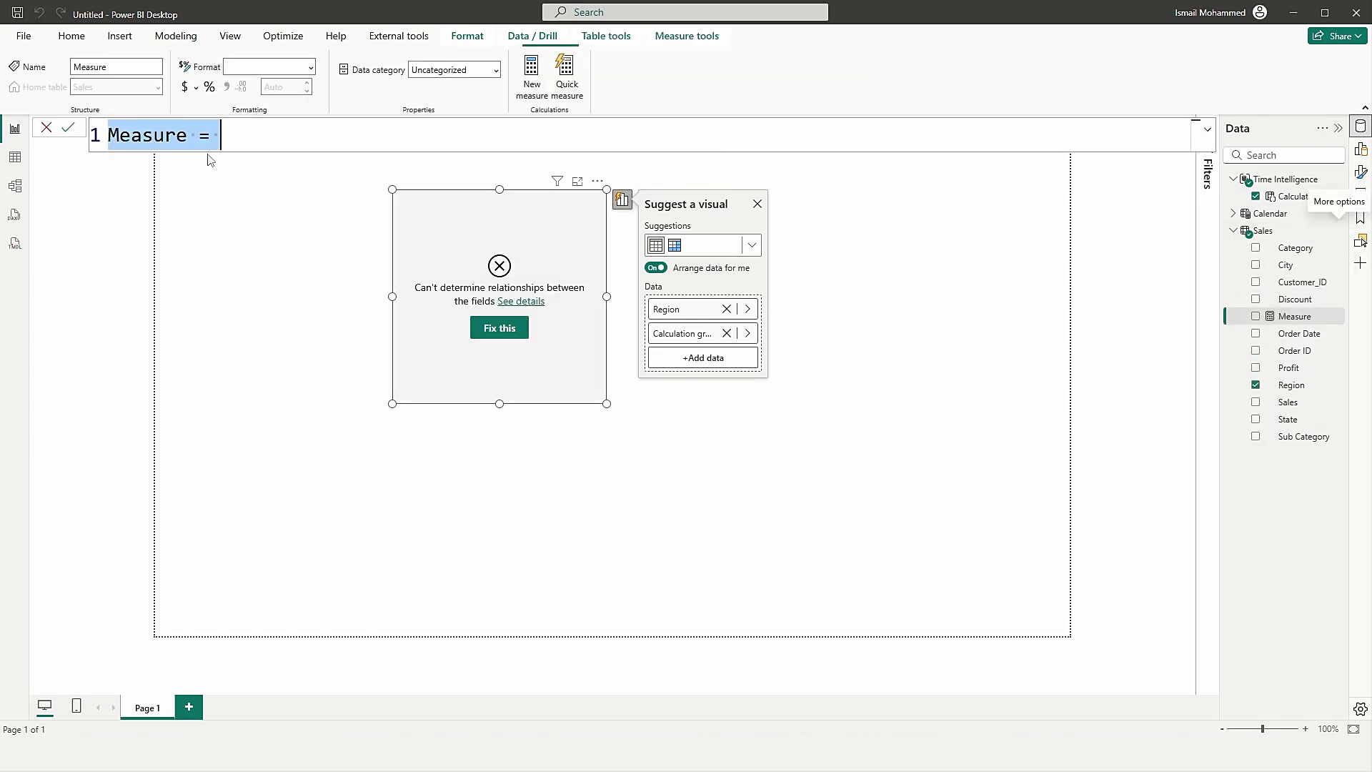
text(Total_Sales = CALCULATE(SUM()
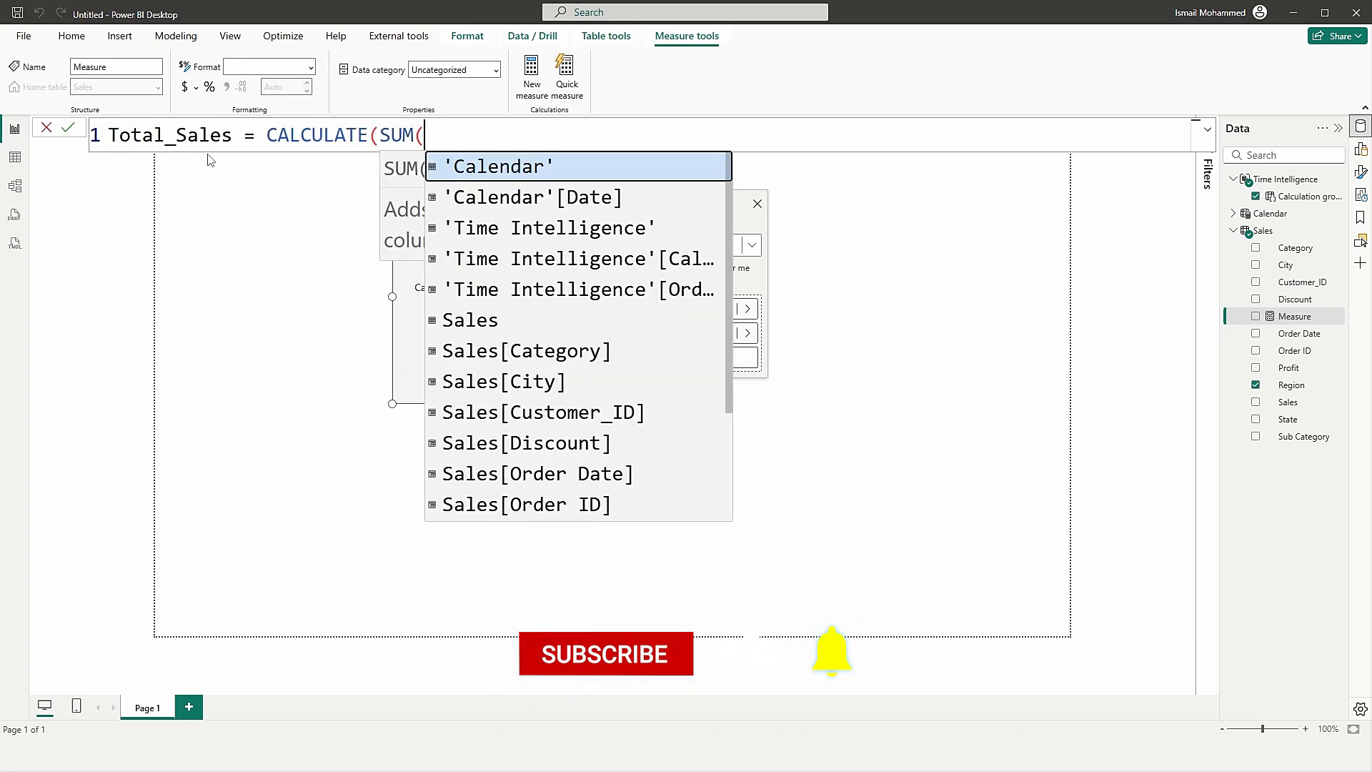
text(Sales[Sales)
key(Up)
key(Up)
key(Up)
key(Tab)
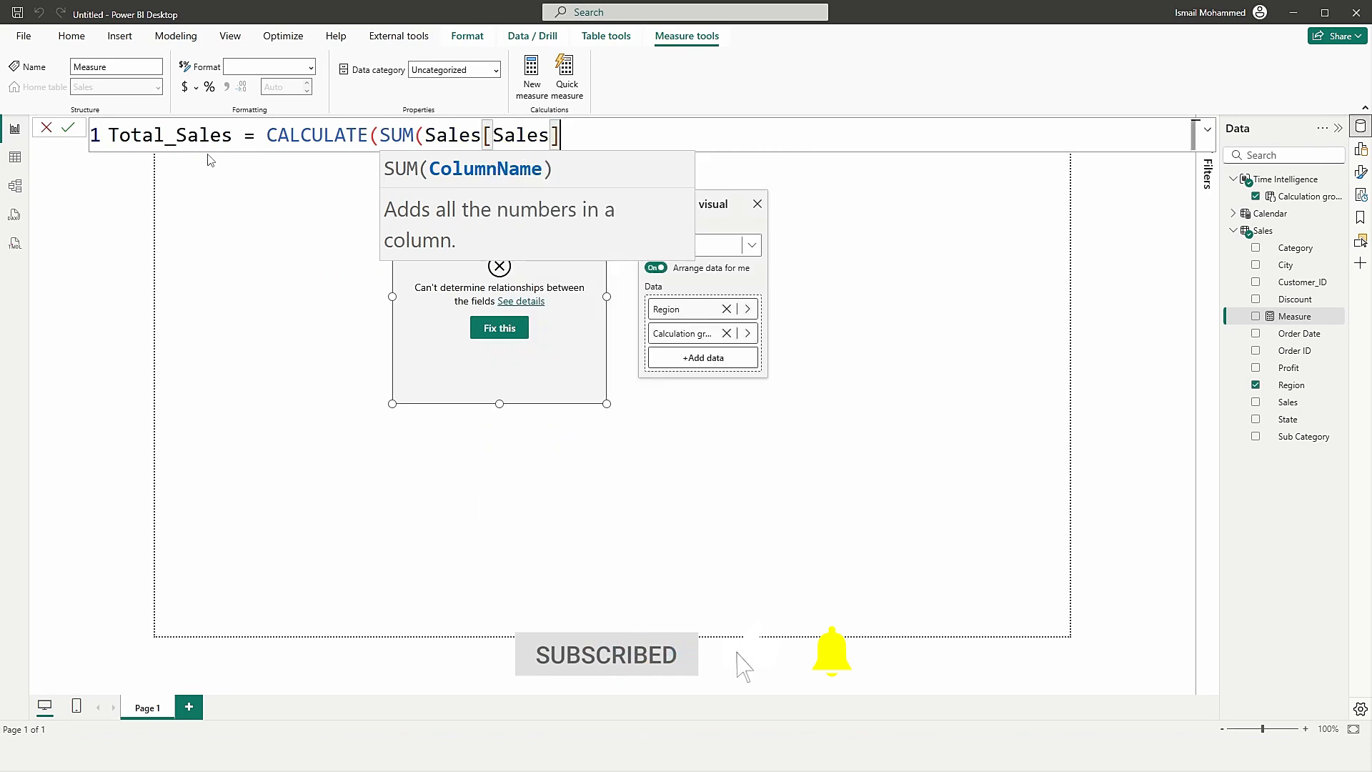
text()))
key(Return)
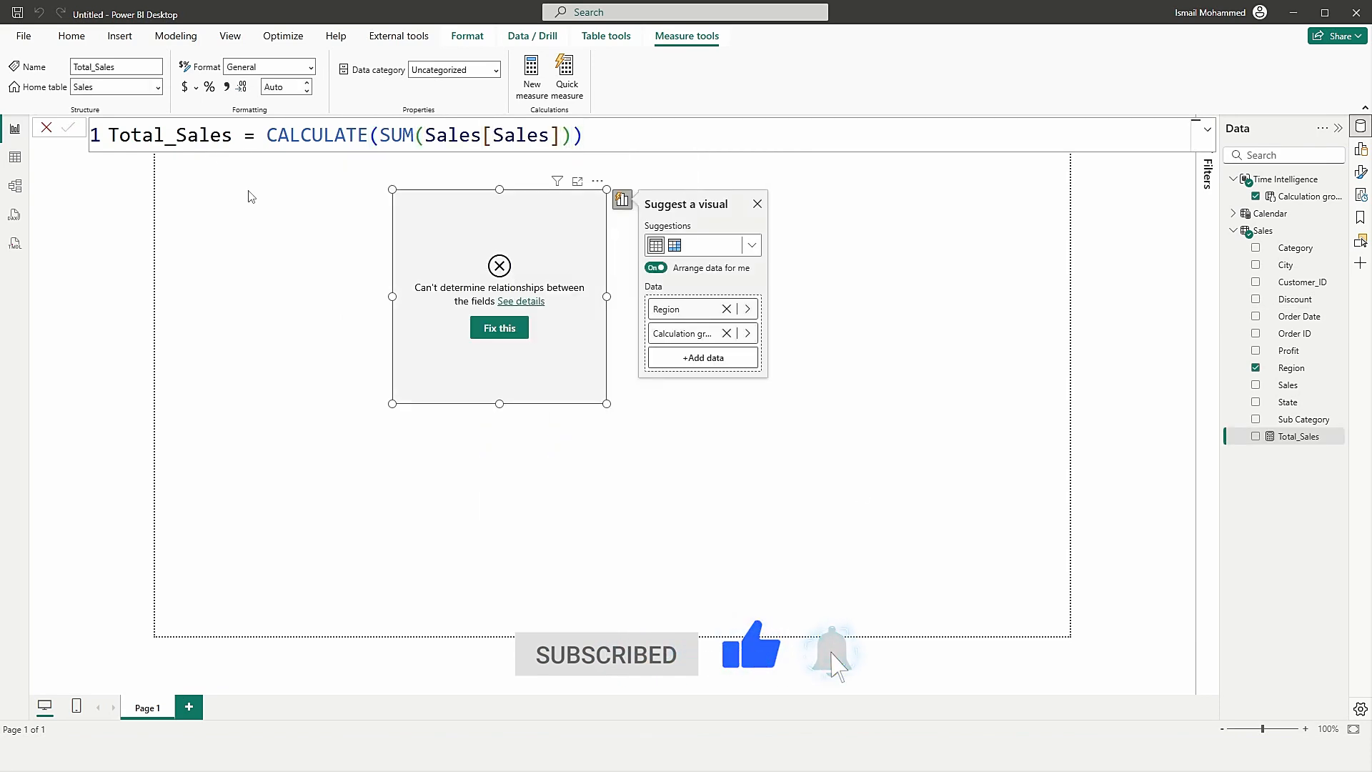
Add the Total_Sales measure to the Region visual and change the visual to a matrix
drag(1299, 443, 468, 301)
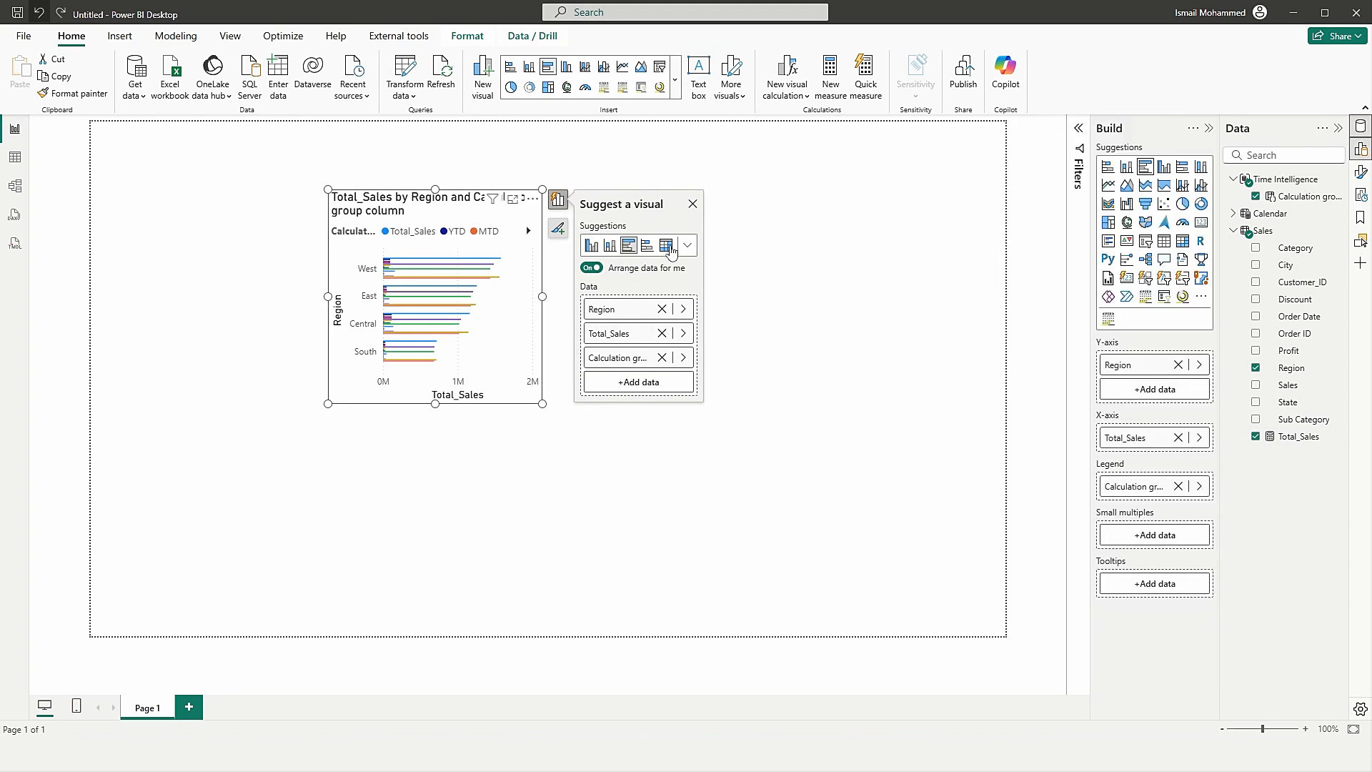
click(669, 248)
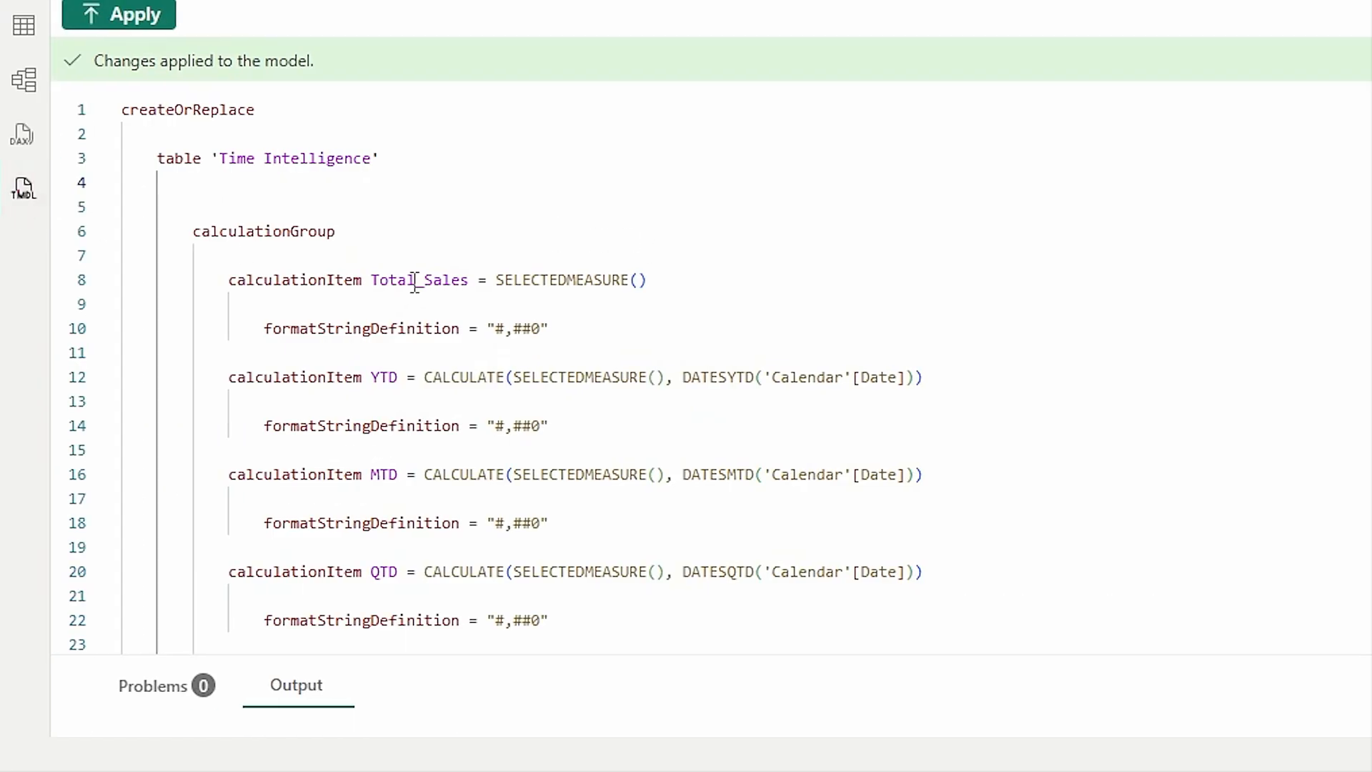
Examine the formatStringDefinition values of the calculation items in the TMDL script, starting with Total_Sales and YTD
scroll(801, 358, down, 1)
drag(569, 261, 486, 262)
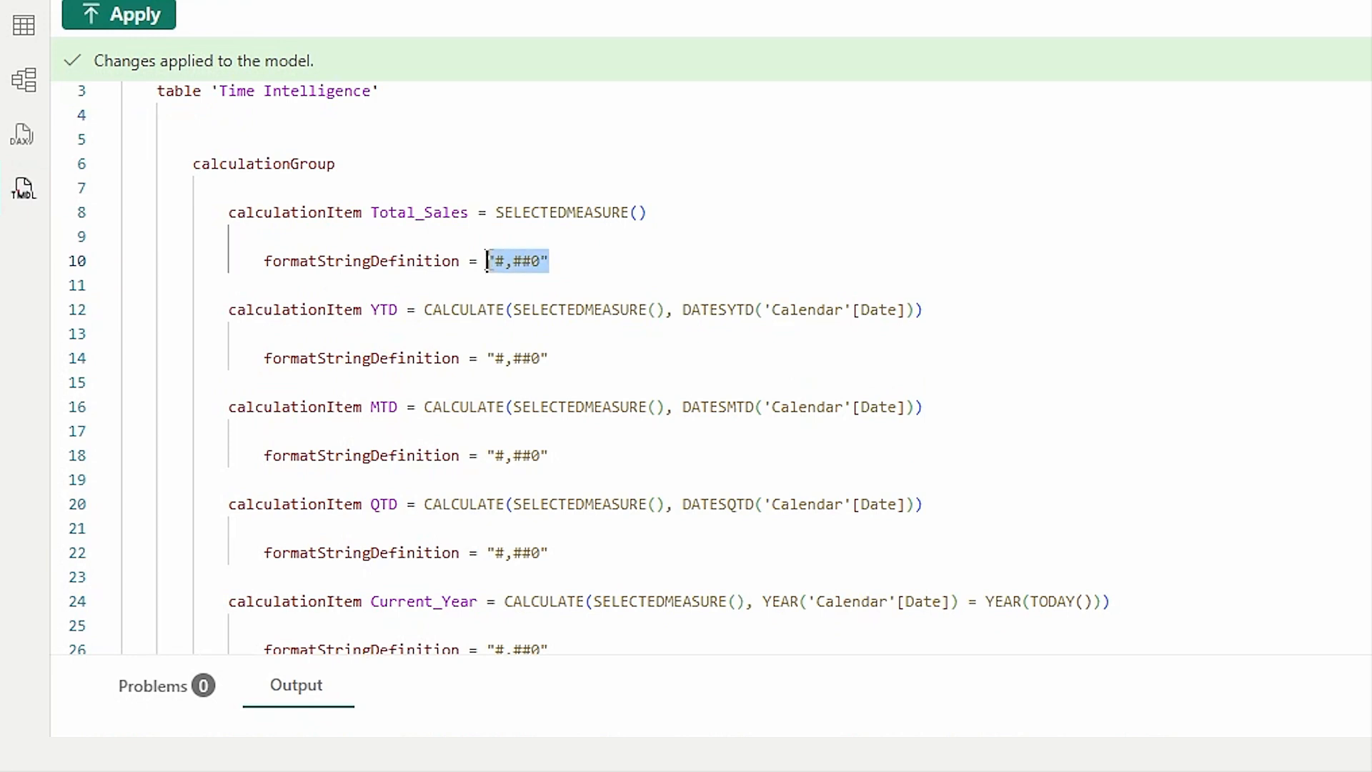
drag(570, 358, 482, 358)
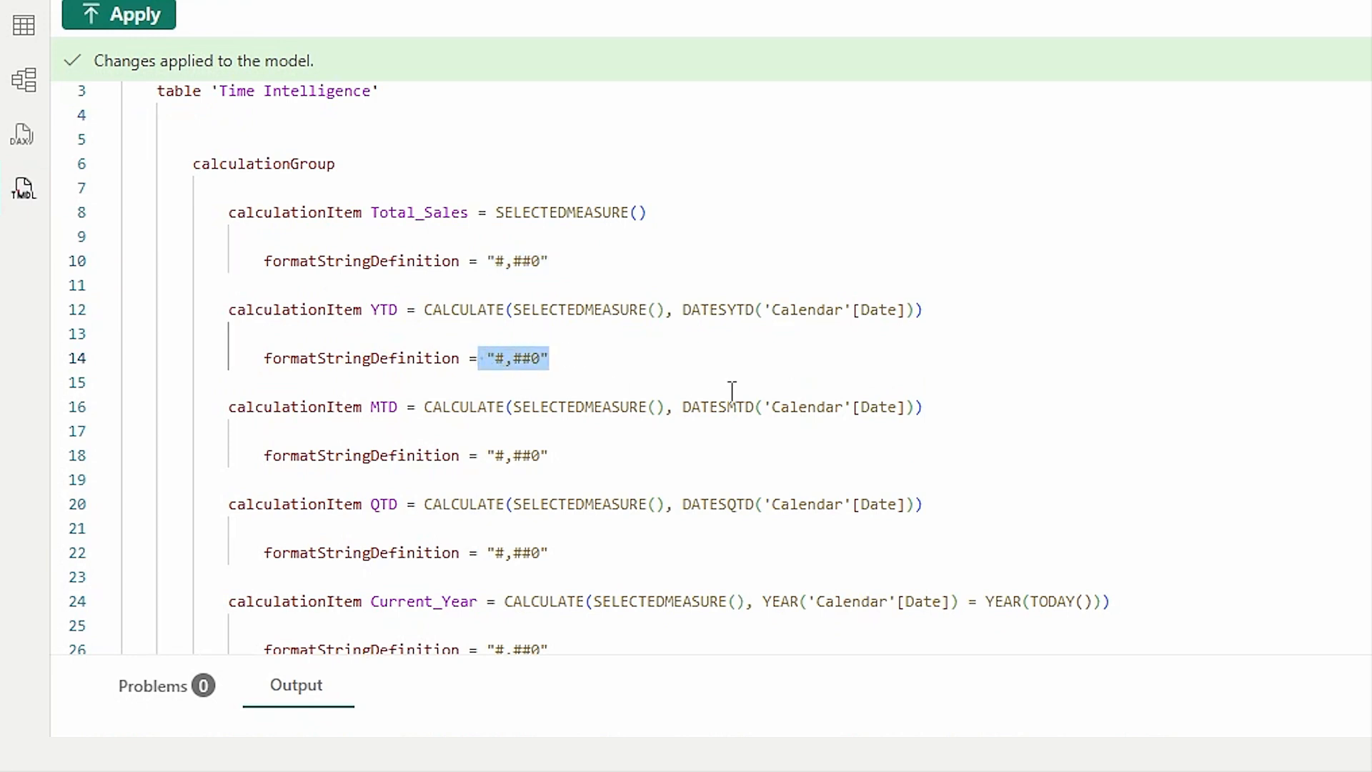
scroll(732, 389, down, 5)
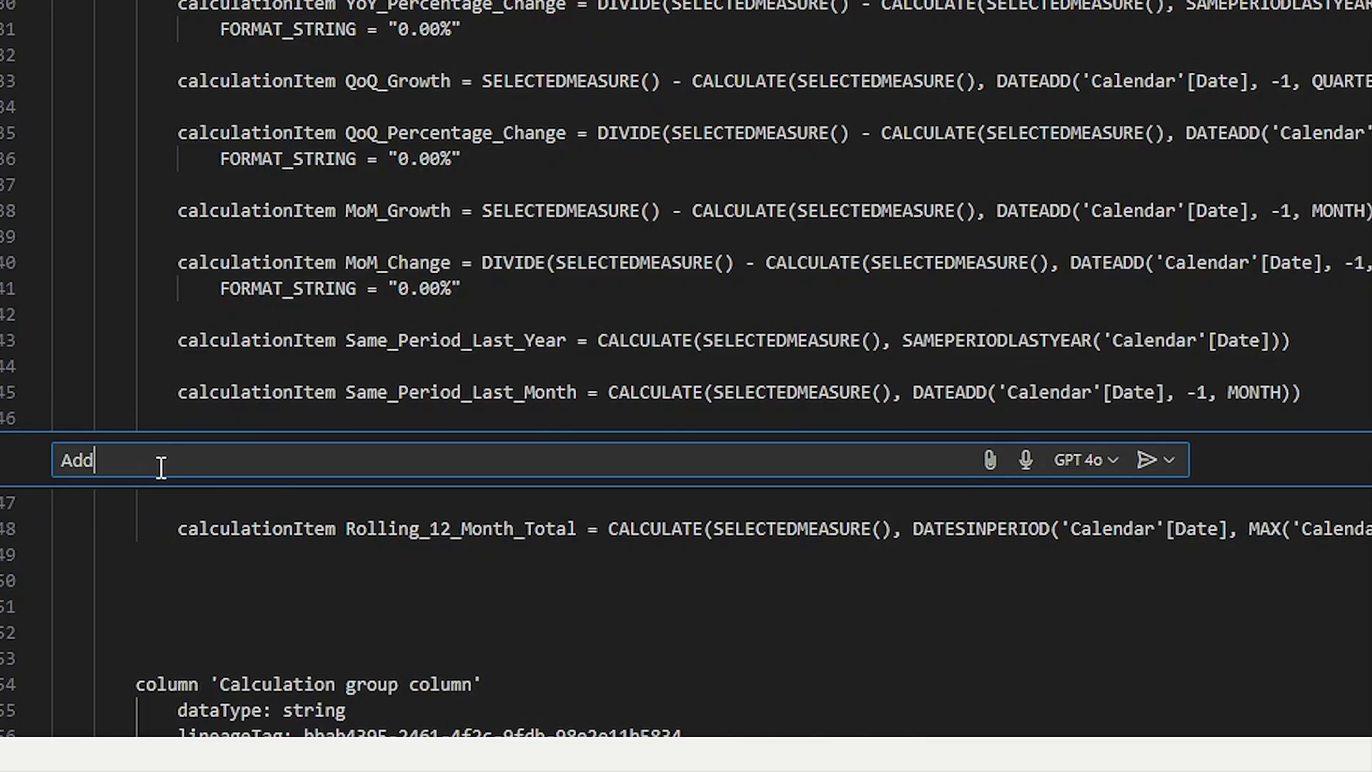
In the script in Visual Studio Code, ask inline Copilot to "Add measure to calculate sales for last 7 Days" below Same_Period_Last_Month
text(measure to calculate sales for last 7 Days)
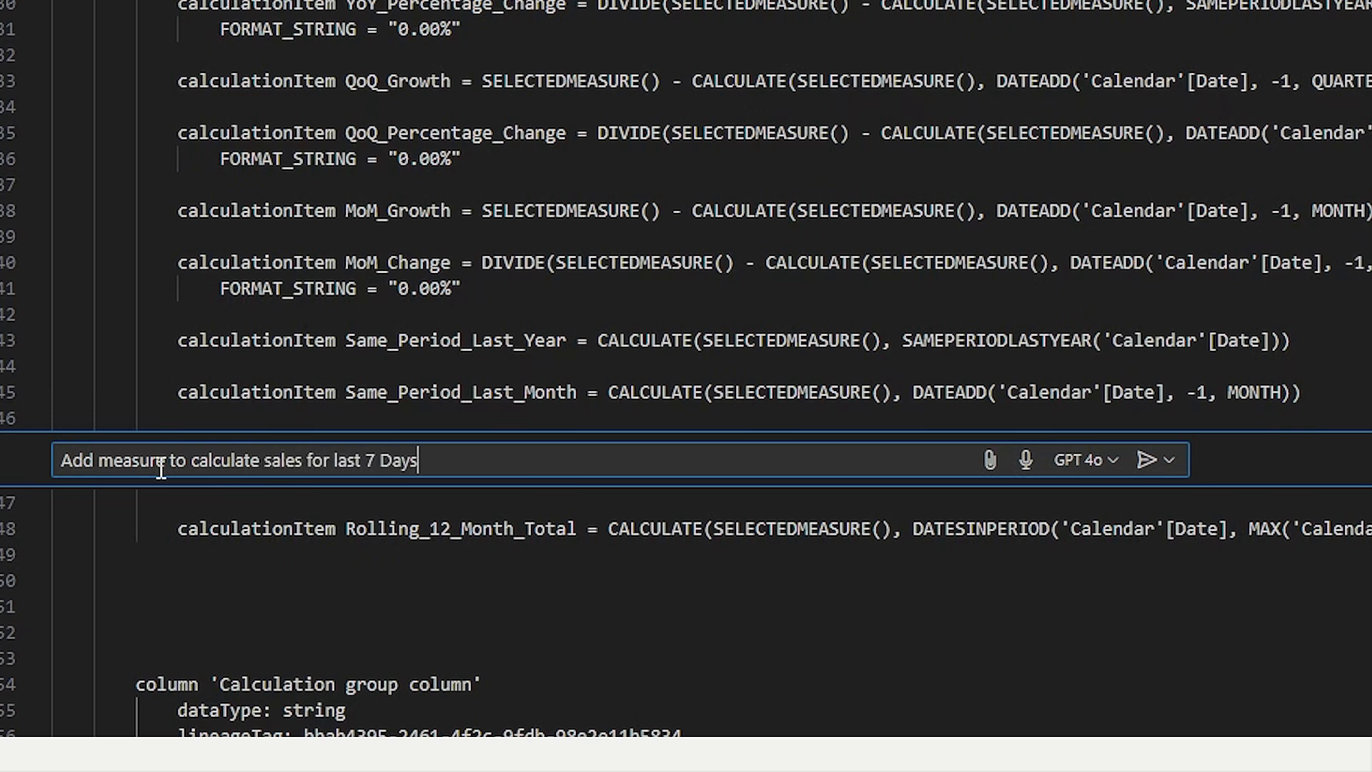
key(Return)
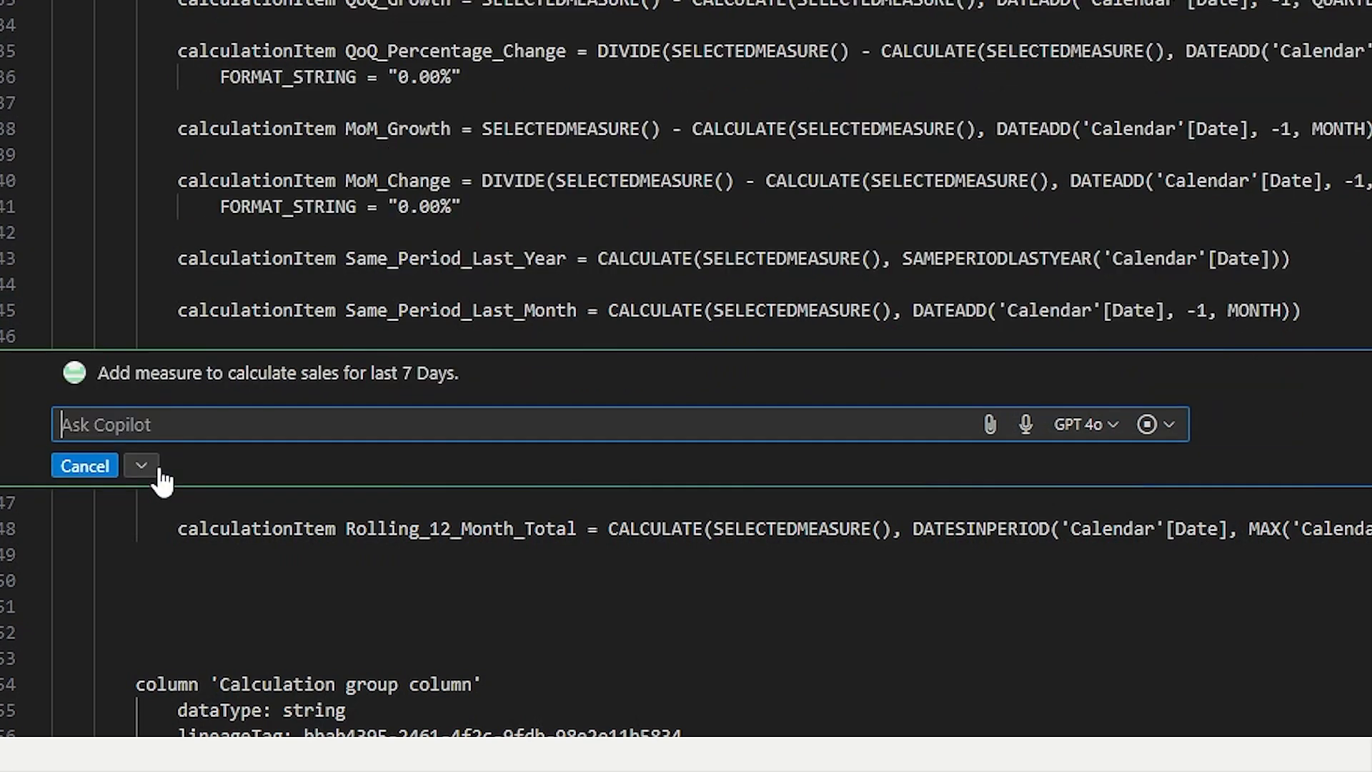